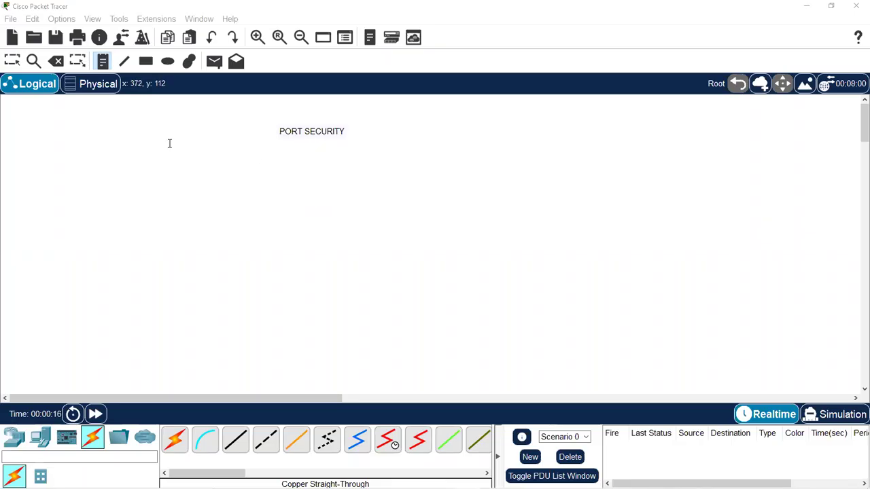
# Place a 2960 switch on the workspace below the PORT SECURITY title.
pyautogui.click(12, 61)
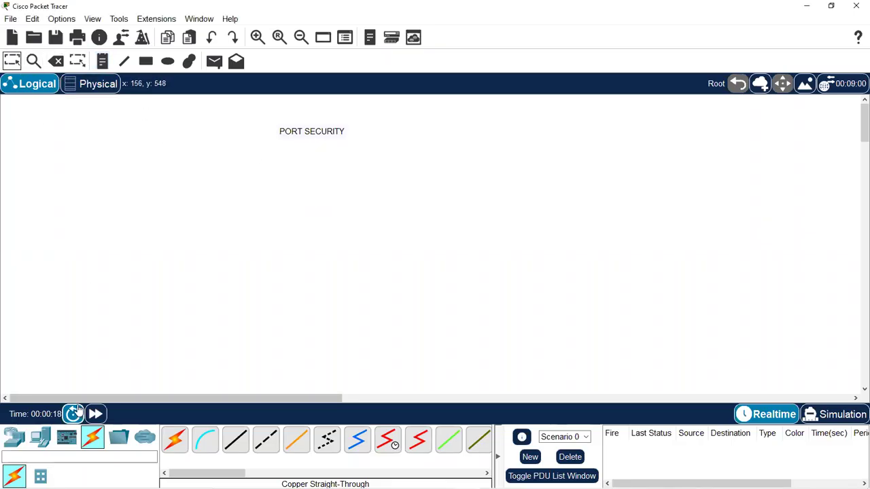
pyautogui.click(14, 437)
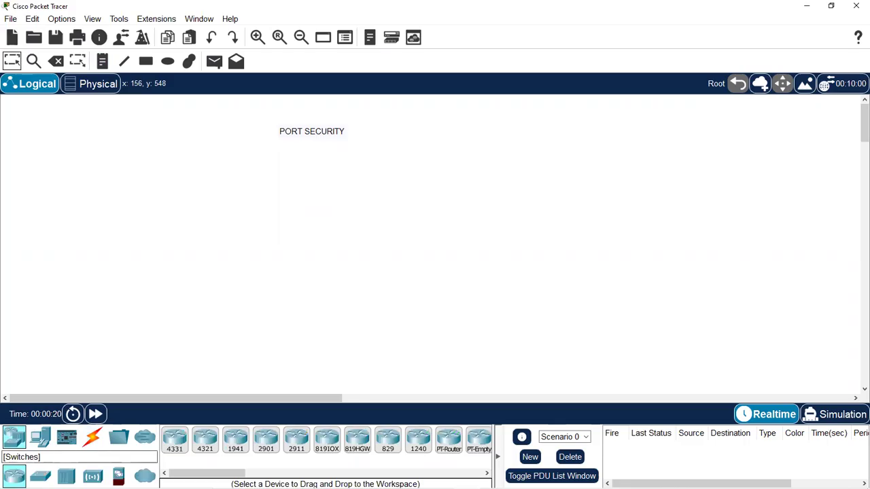
pyautogui.click(40, 476)
pyautogui.click(175, 442)
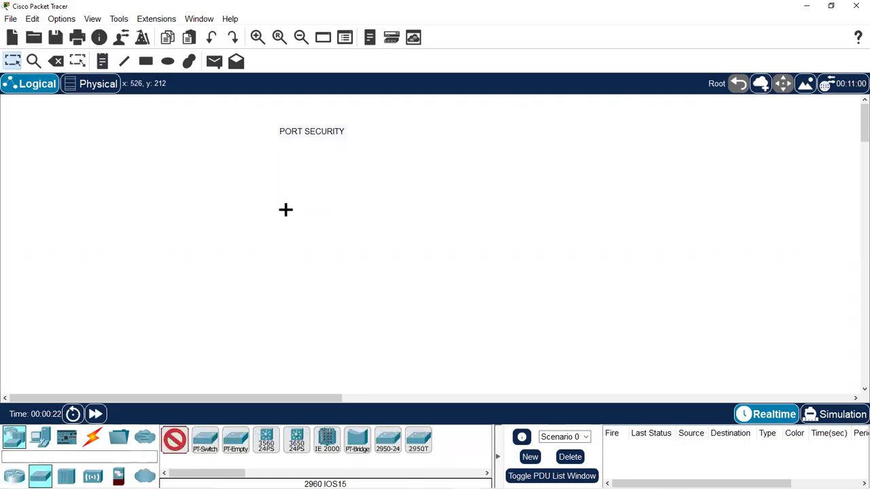
pyautogui.click(300, 163)
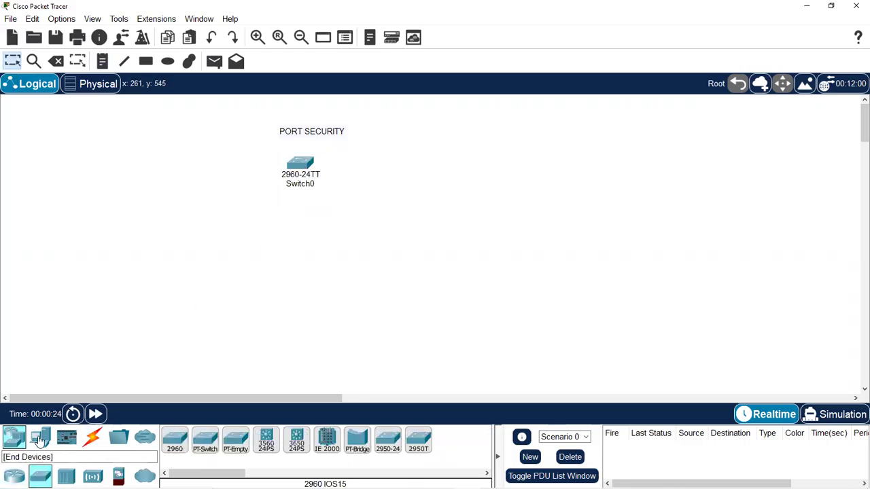
# Add a Laptop-PT lower on the workspace and nudge the switch slightly down.
pyautogui.click(40, 437)
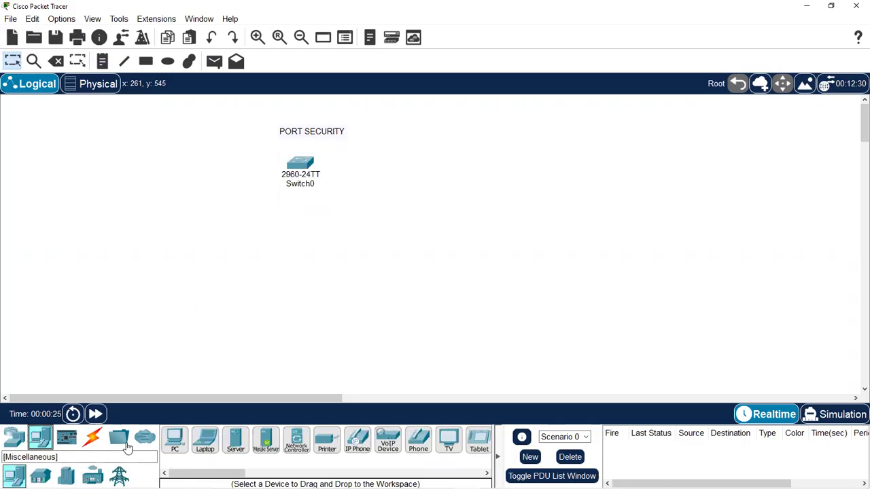
pyautogui.click(205, 440)
pyautogui.click(288, 338)
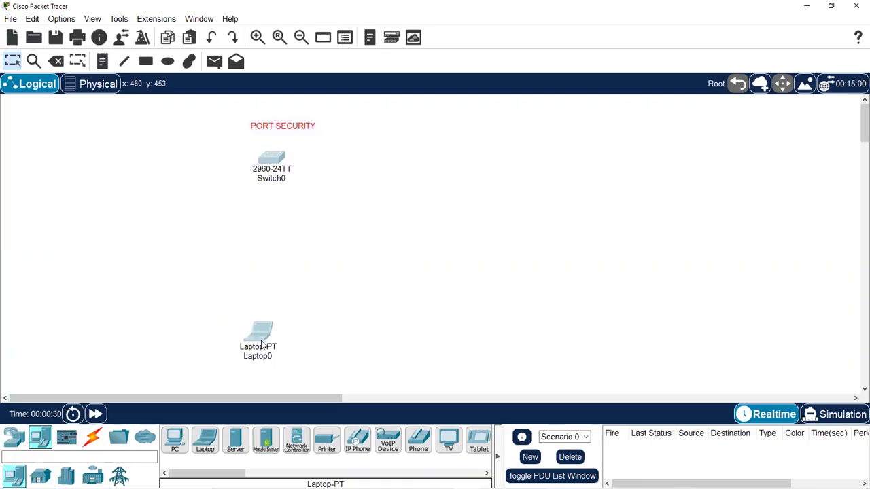
pyautogui.moveTo(275, 162)
pyautogui.mouseDown()
pyautogui.moveTo(272, 179)
pyautogui.moveTo(273, 170)
pyautogui.mouseUp()
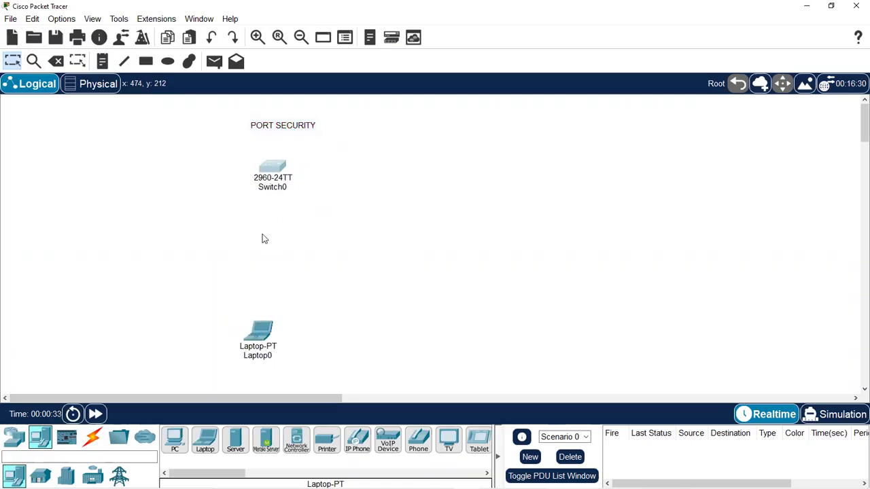
# Link Switch0 Fa0/1 to Laptop0 Fa0 with a copper straight-through cable, then open Switch0.
pyautogui.click(94, 441)
pyautogui.click(235, 440)
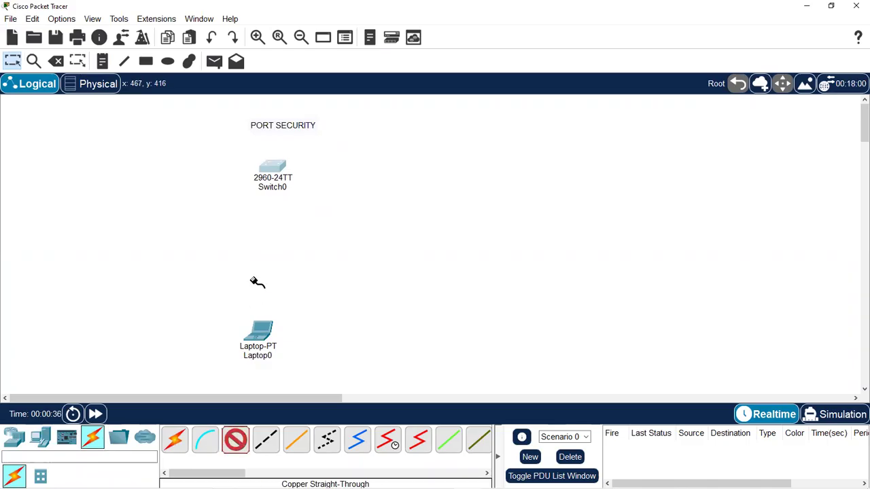
pyautogui.click(272, 170)
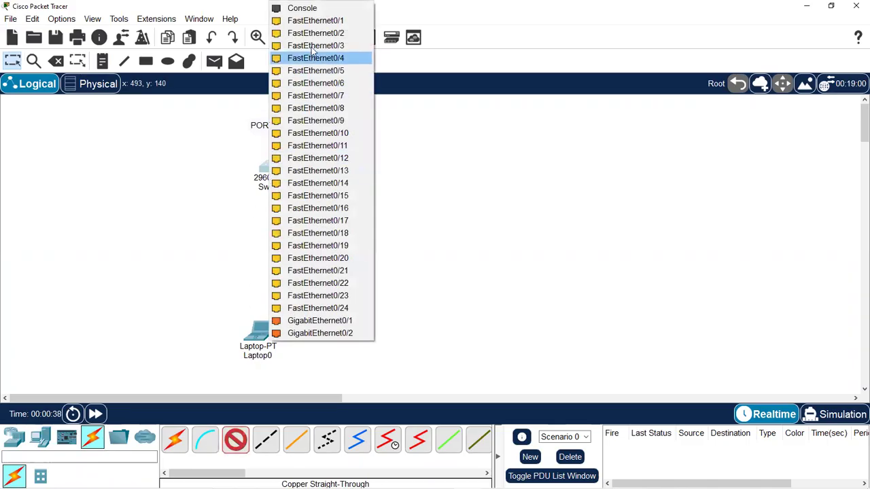
pyautogui.click(321, 22)
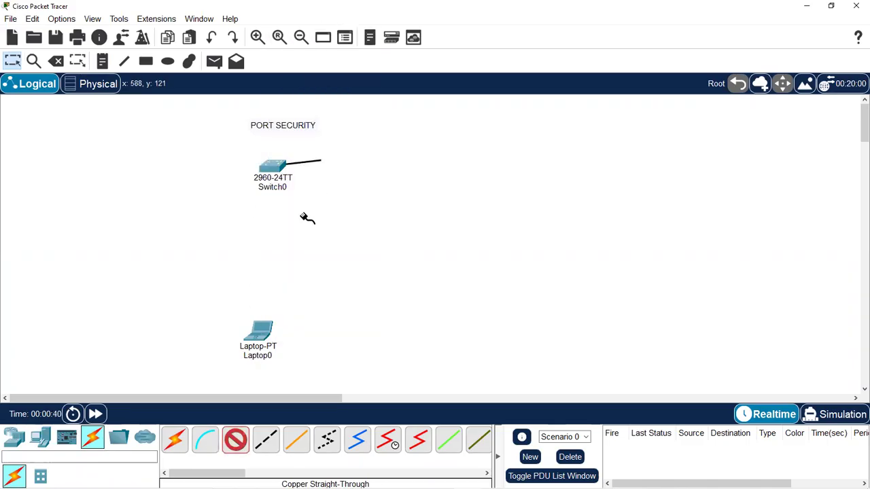
pyautogui.click(266, 345)
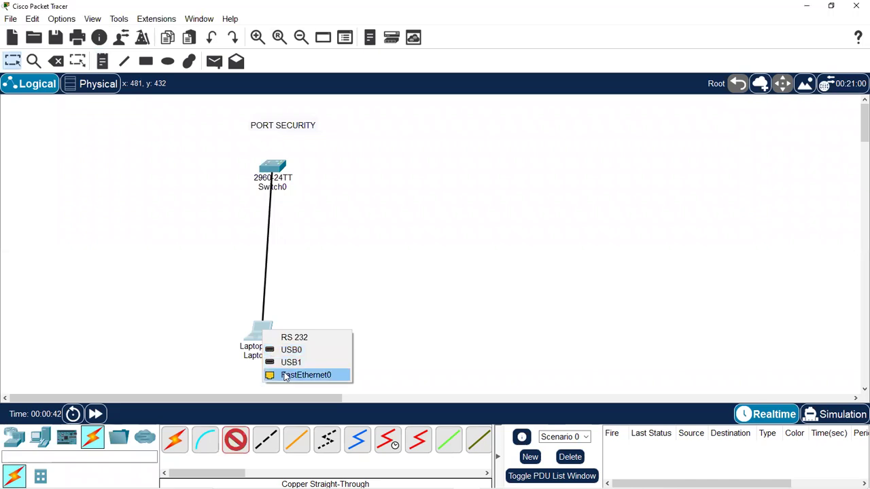
pyautogui.click(285, 375)
pyautogui.moveTo(258, 338)
pyautogui.mouseDown()
pyautogui.moveTo(271, 339)
pyautogui.moveTo(265, 342)
pyautogui.mouseUp()
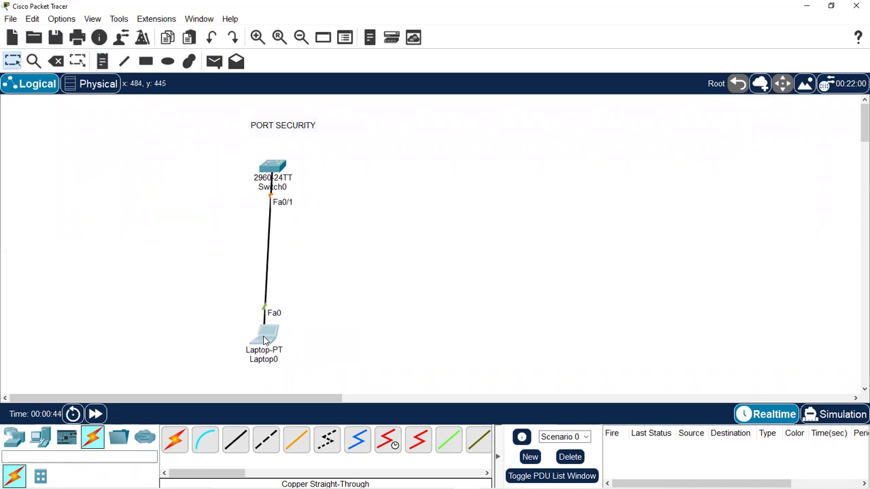
pyautogui.click(274, 168)
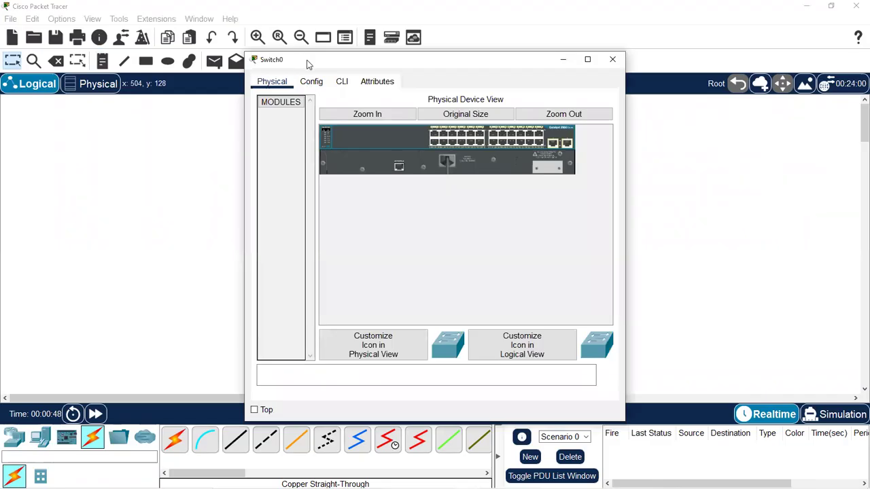
# In the switch CLI, run 'en' and 'conf t', then 'hostname S1' for an S1(config)# prompt.
pyautogui.moveTo(307, 64); pyautogui.dragTo(411, 60)
pyautogui.click(445, 77)
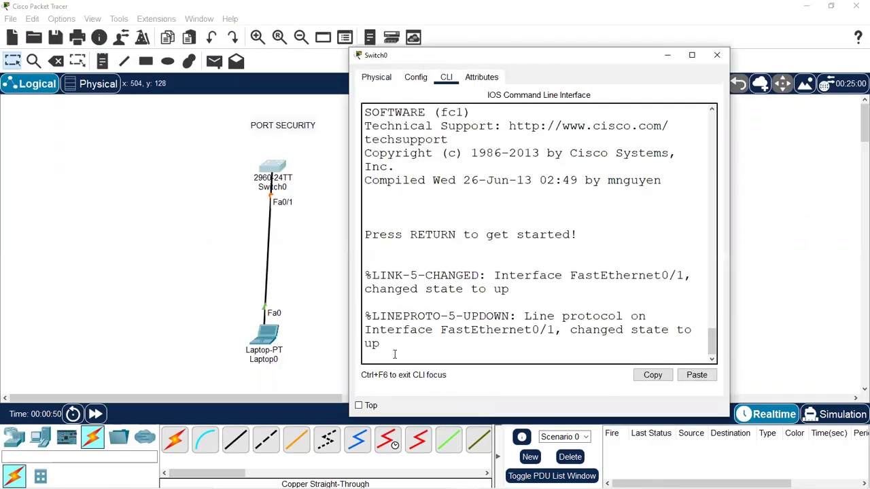
pyautogui.press('Return')
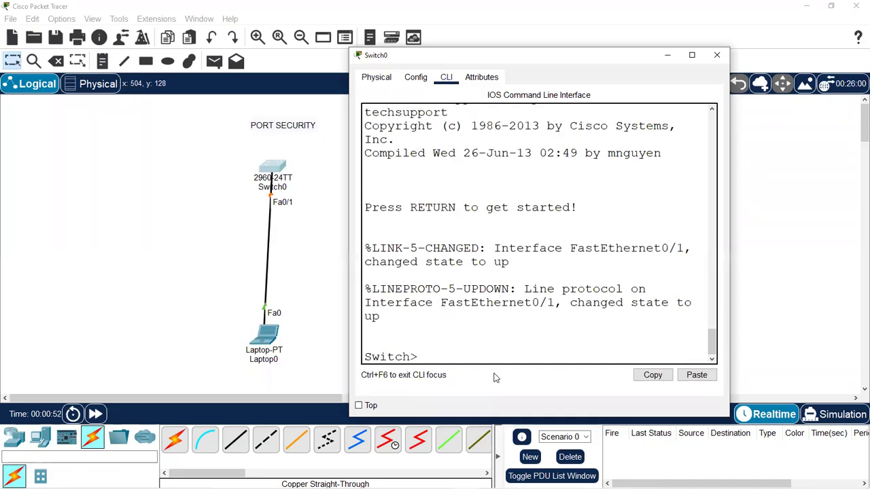
pyautogui.write('en')
pyautogui.press('Return')
pyautogui.press('Return')
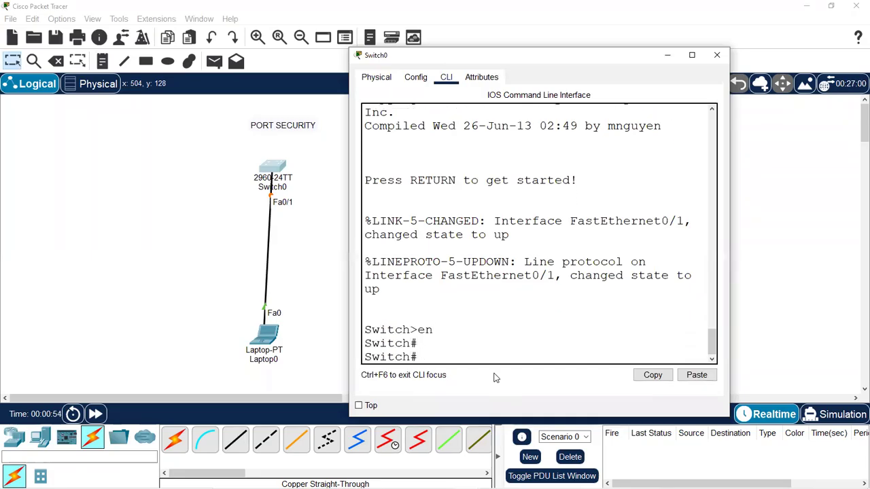
pyautogui.write('conf t')
pyautogui.press('Return')
pyautogui.press('Return')
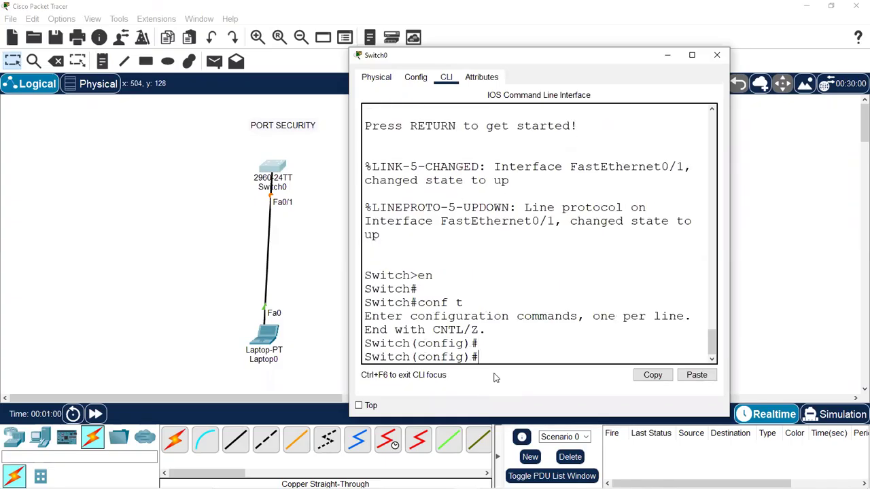
pyautogui.write('hostname S1')
pyautogui.press('Return')
pyautogui.press('Return')
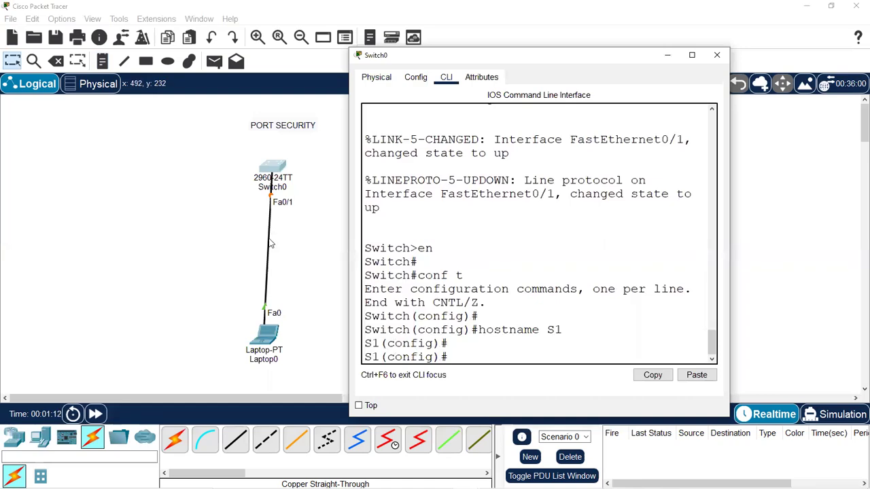
# Under int fa0/1, apply 'switchport mode access' and 'switchport port-security'.
pyautogui.write('int ')
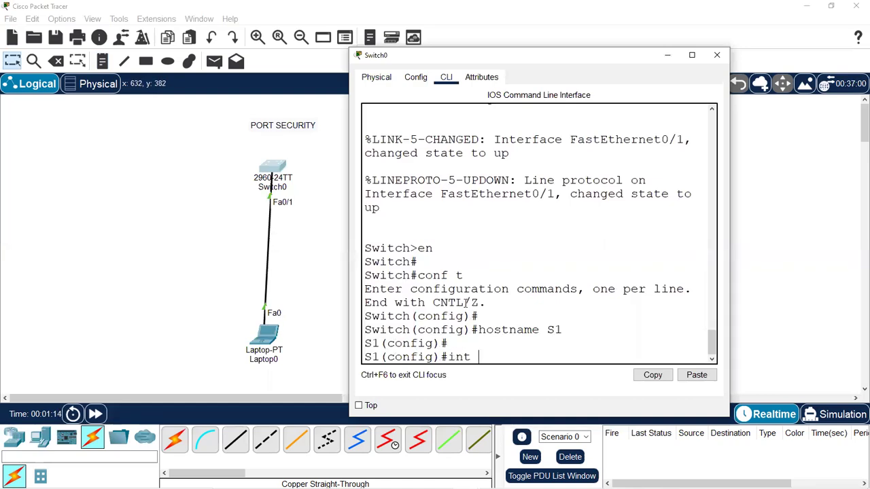
pyautogui.write('fa0/1')
pyautogui.press('Return')
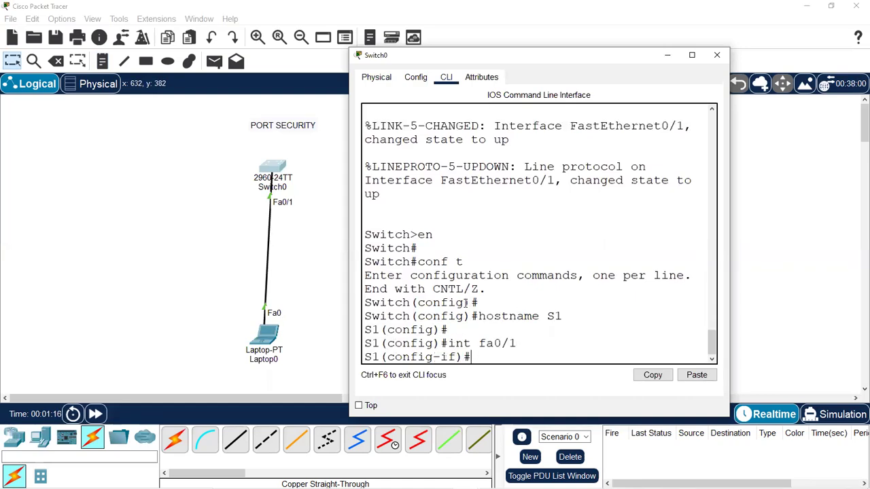
pyautogui.press('Return')
pyautogui.press('Return')
pyautogui.write('swit')
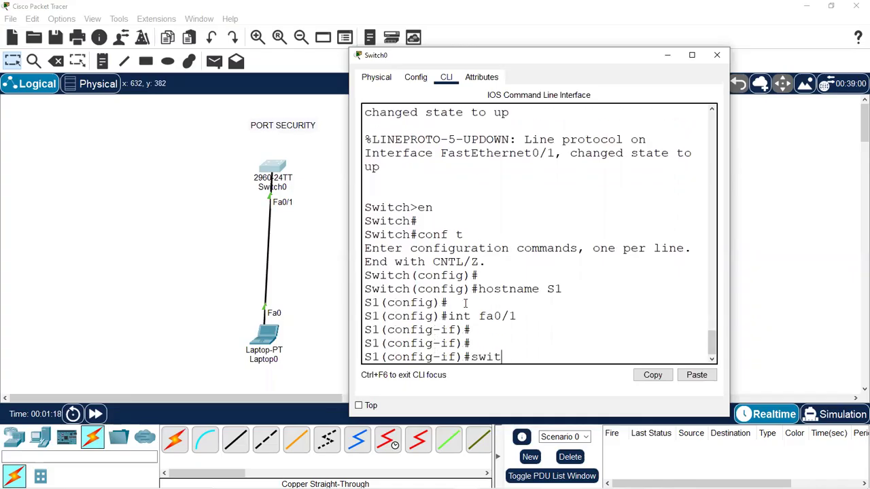
pyautogui.write('chport mode access')
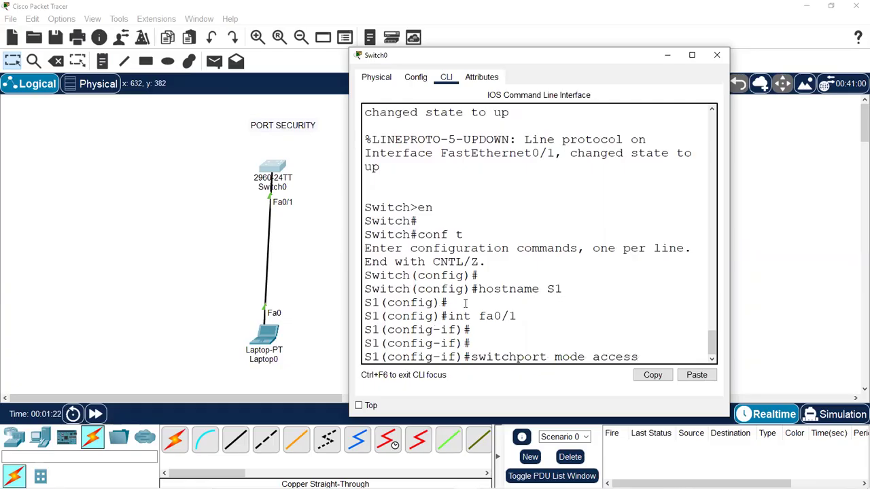
pyautogui.press('Return')
pyautogui.press('Return')
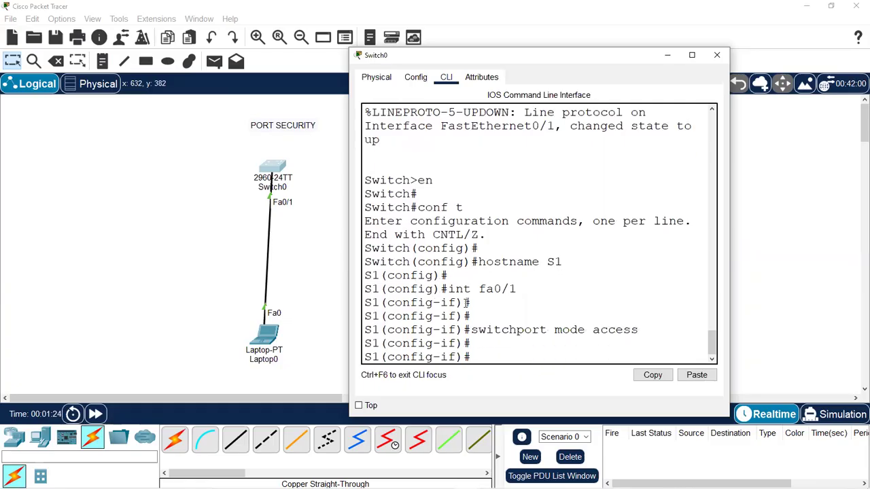
pyautogui.write('switchport port')
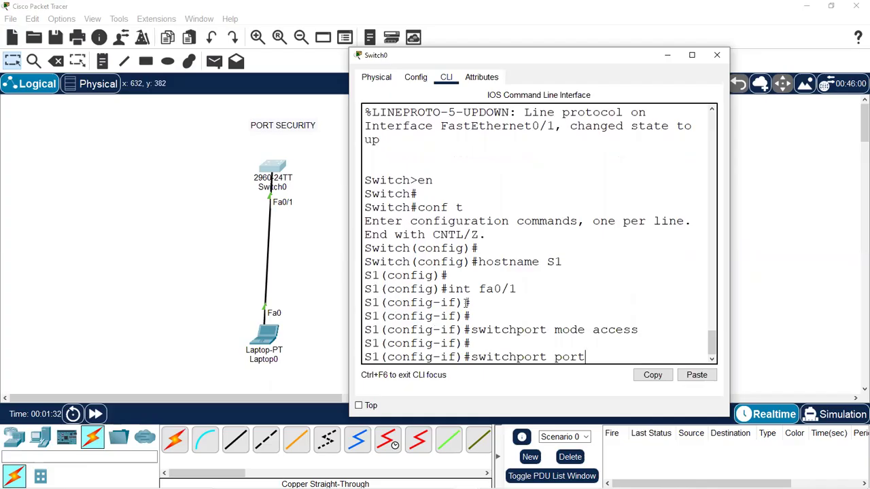
pyautogui.write('-security')
pyautogui.press('Return')
pyautogui.press('Return')
pyautogui.press('Return')
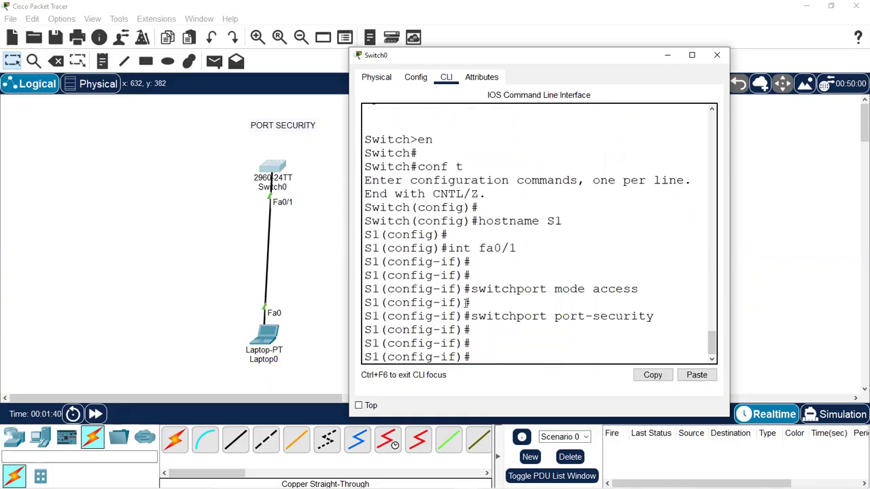
# Run 'switchport port-security maximum 1' on Fa0/1.
pyautogui.write('switchport port')
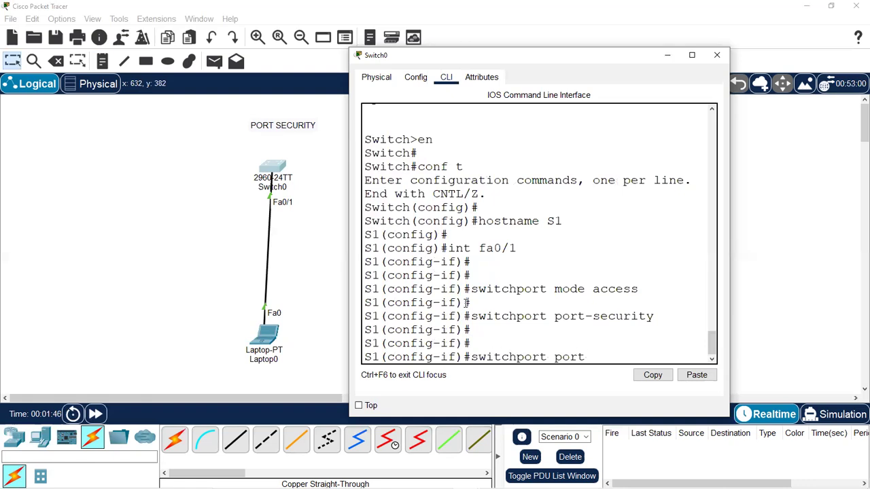
pyautogui.write('-security ma')
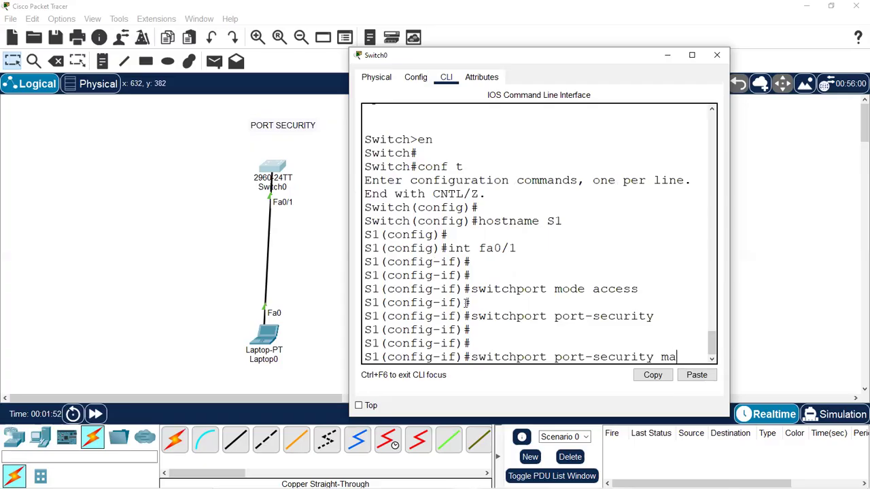
pyautogui.write('ximum')
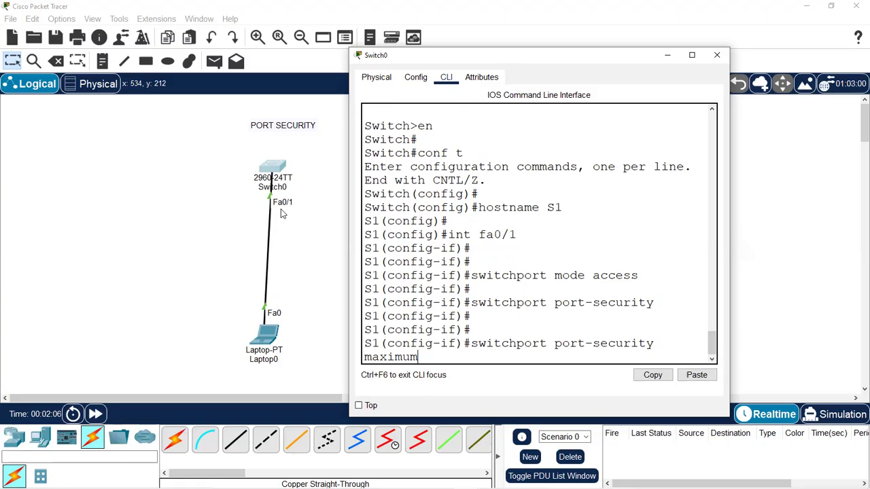
pyautogui.write('1')
pyautogui.press('Return')
pyautogui.press('Return')
pyautogui.press('Return')
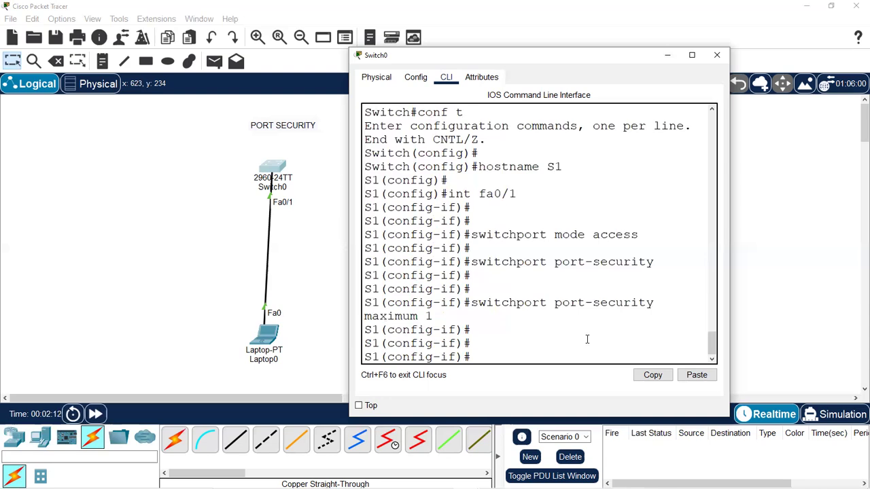
# Start typing the next switchport command, correcting the misspellings.
pyautogui.write('switchpro')
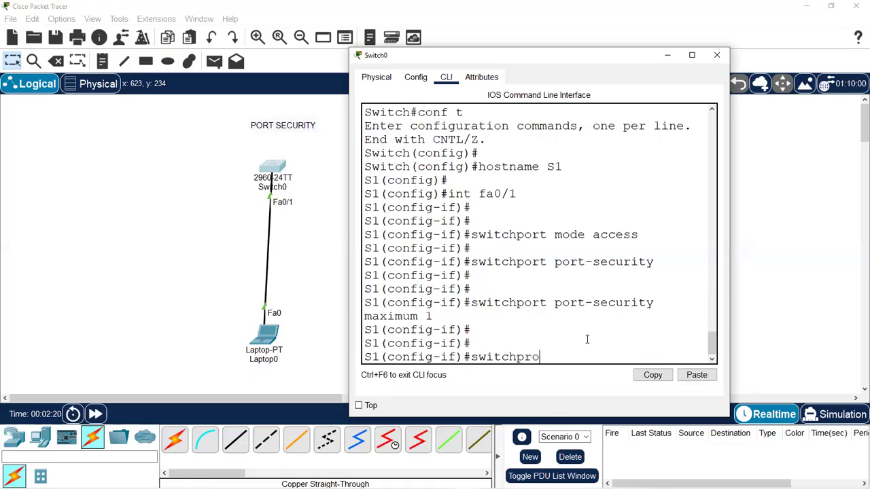
pyautogui.press('BackSpace')
pyautogui.press('BackSpace')
# Enable sticky MAC learning on Fa0/1 with 'switchport port-security mac-address sticky'.
pyautogui.write('ort port-security')
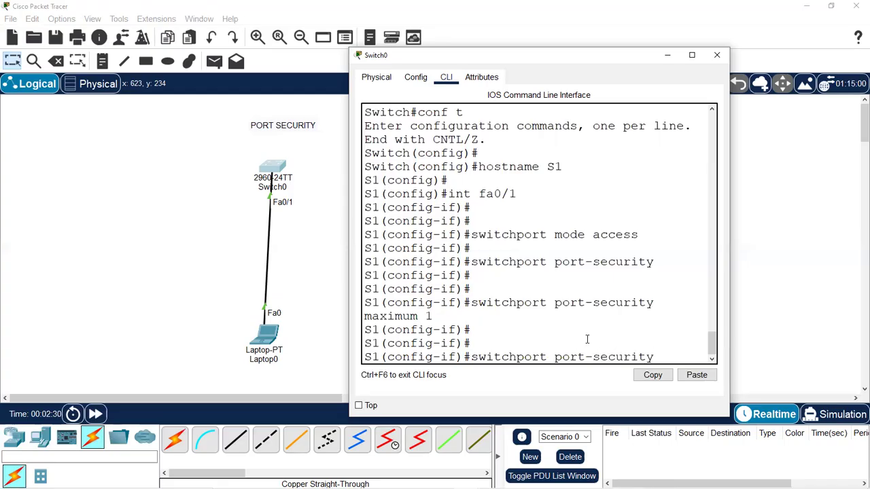
pyautogui.write(' mac-address')
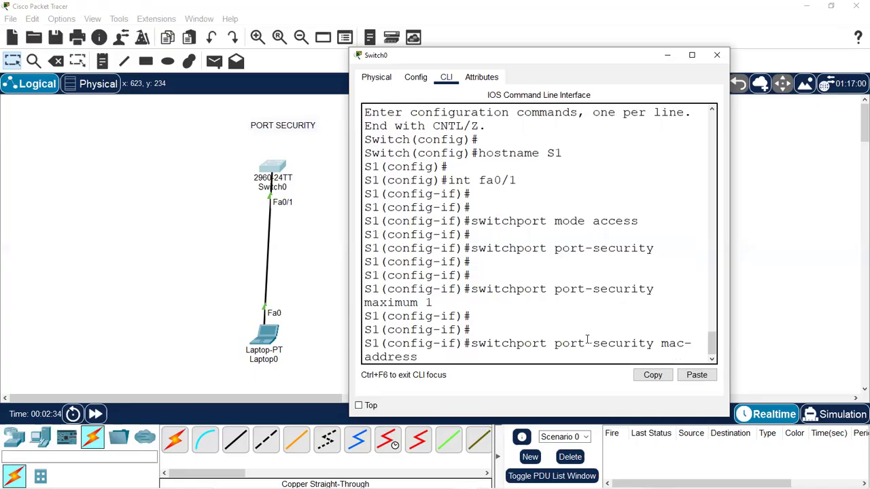
pyautogui.write(' sticky')
pyautogui.press('Return')
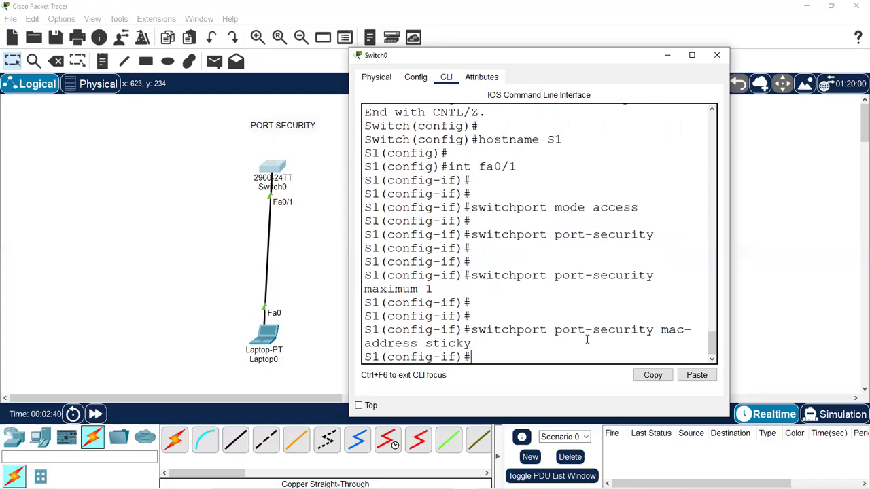
pyautogui.press('Return')
pyautogui.press('Return')
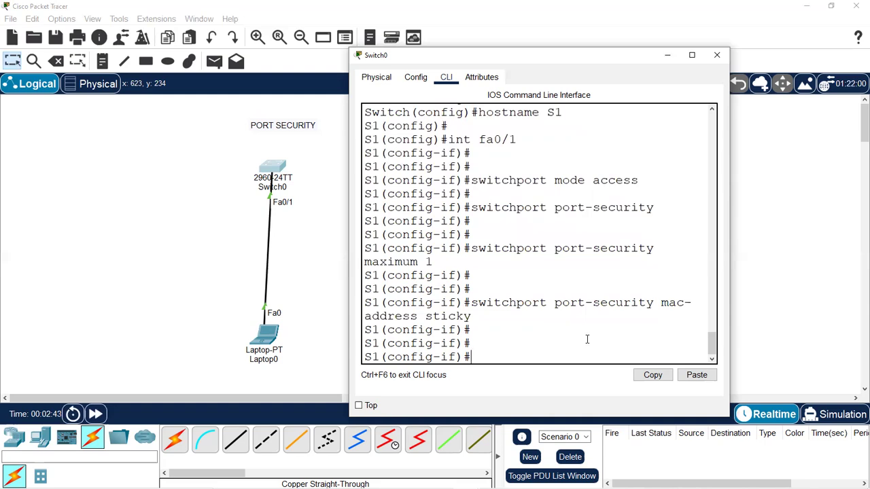
pyautogui.write('switchport')
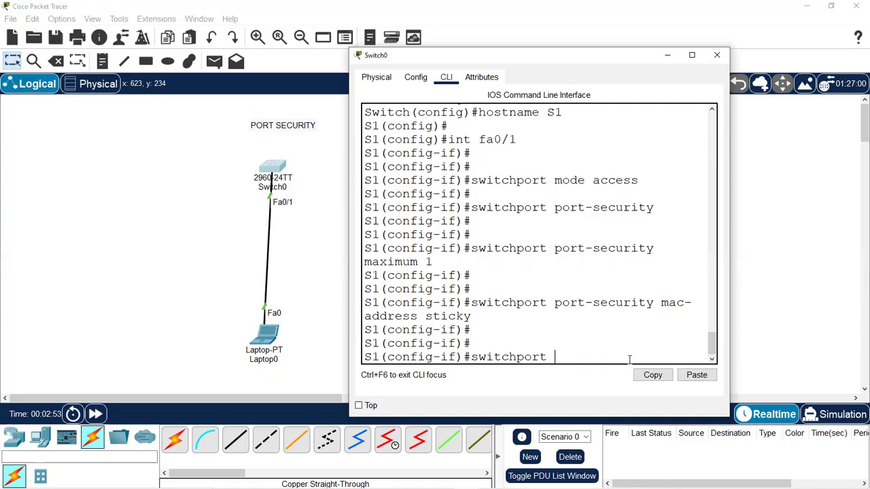
# Set Fa0/1's port-security violation mode to restrict.
pyautogui.write('port port-security viola')
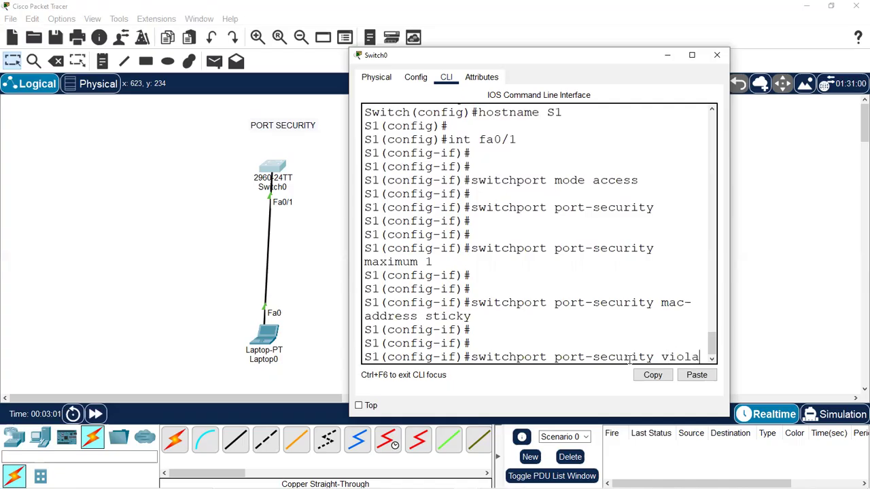
pyautogui.write('tion')
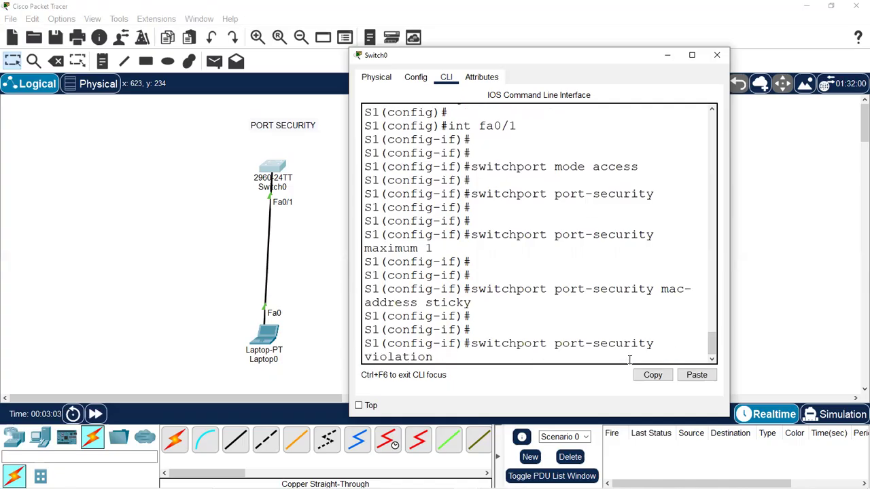
pyautogui.write(' restrict')
pyautogui.press('Return')
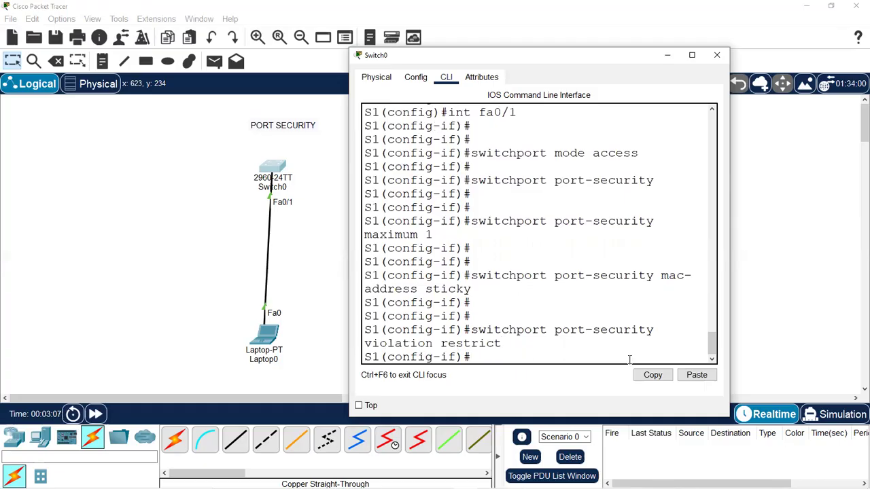
pyautogui.press('Return')
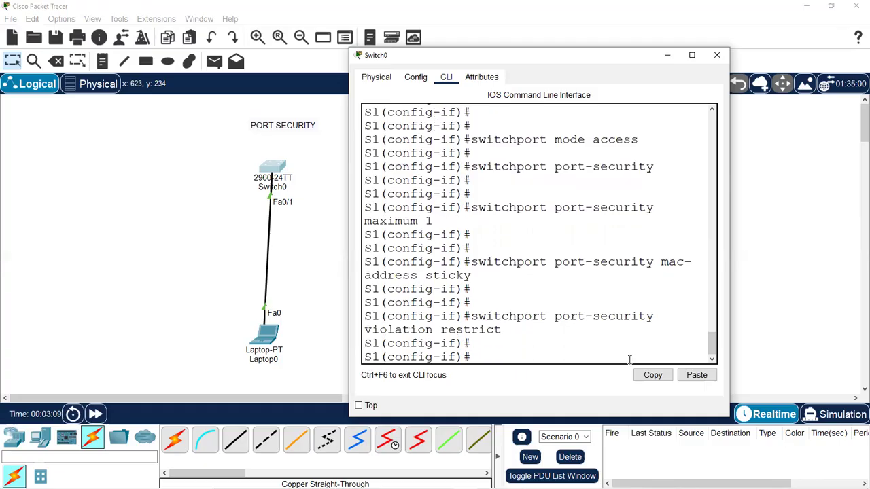
# Exit configuration mode with Ctrl+Z and save the configuration with 'wr mem'.
pyautogui.hotkey('ctrl', 'z')
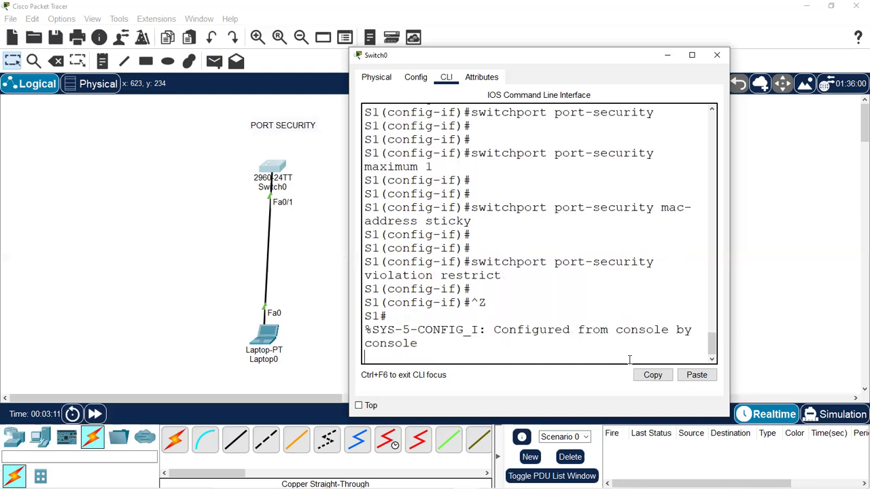
pyautogui.press('Return')
pyautogui.write('wr mem')
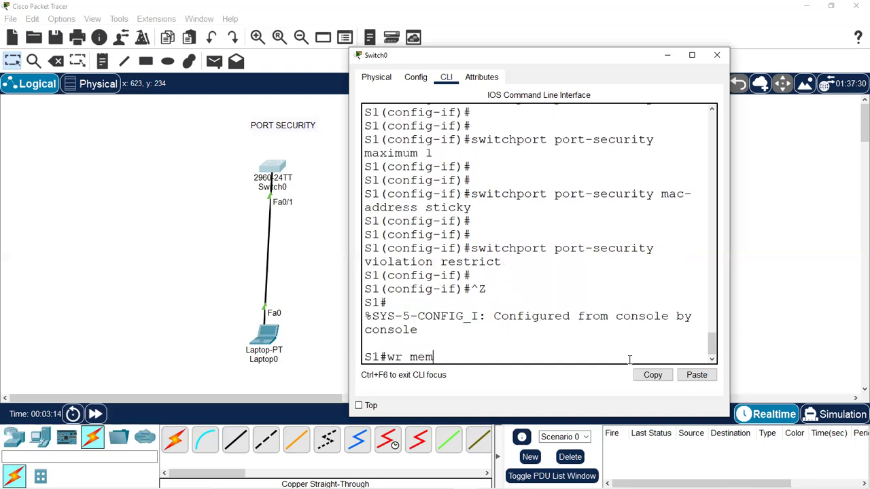
pyautogui.press('Return')
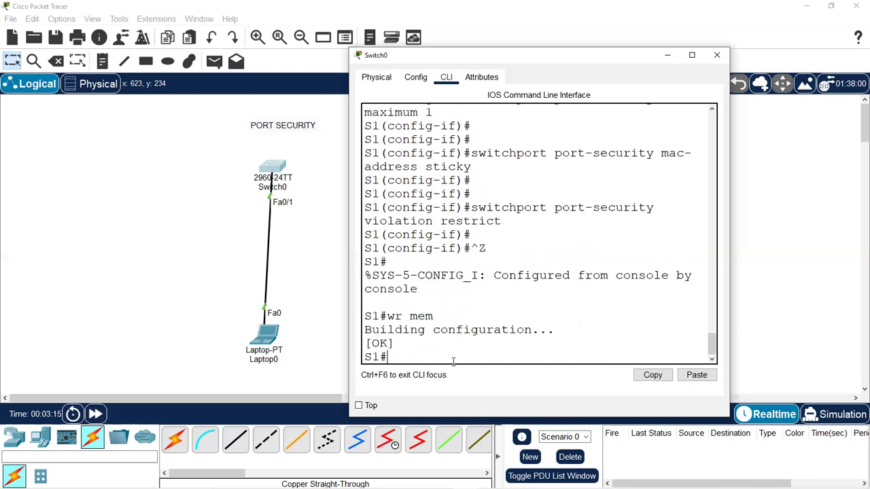
# Move Laptop0 to the left and add a new laptop, Laptop1, on the right.
pyautogui.moveTo(268, 336); pyautogui.dragTo(111, 301)
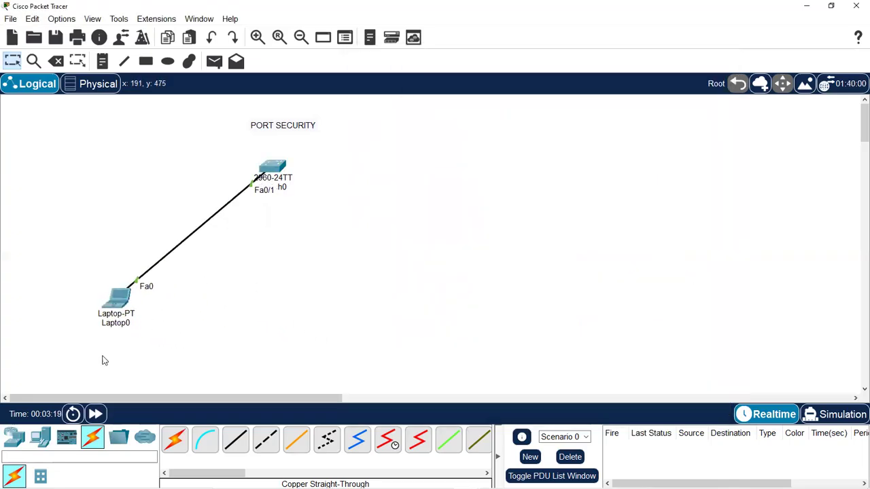
pyautogui.click(20, 443)
pyautogui.click(41, 439)
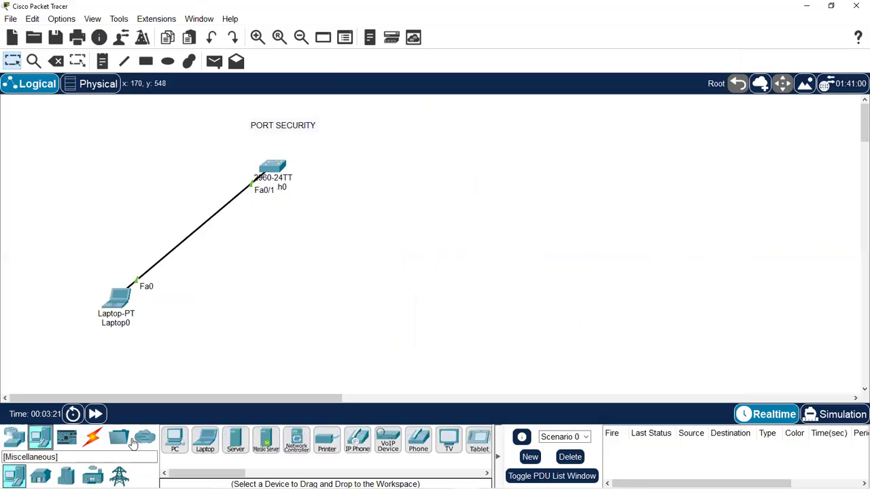
pyautogui.moveTo(205, 441); pyautogui.dragTo(214, 445)
pyautogui.click(449, 312)
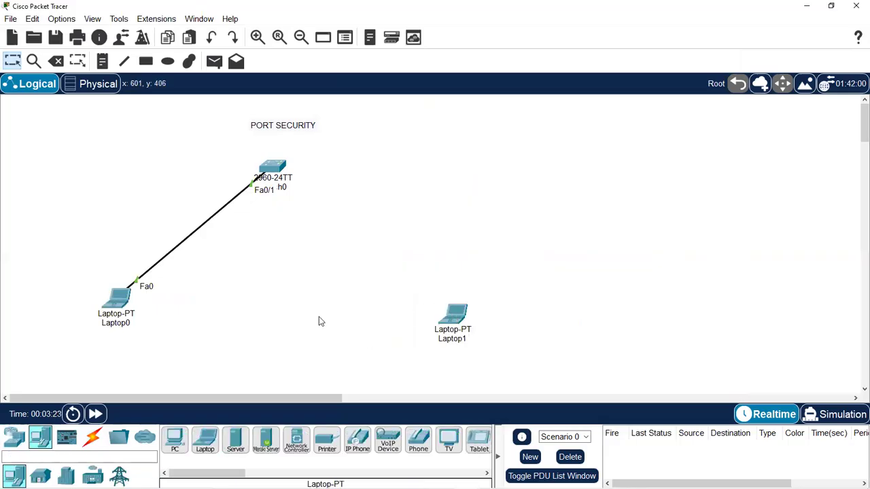
pyautogui.moveTo(454, 328); pyautogui.dragTo(450, 301)
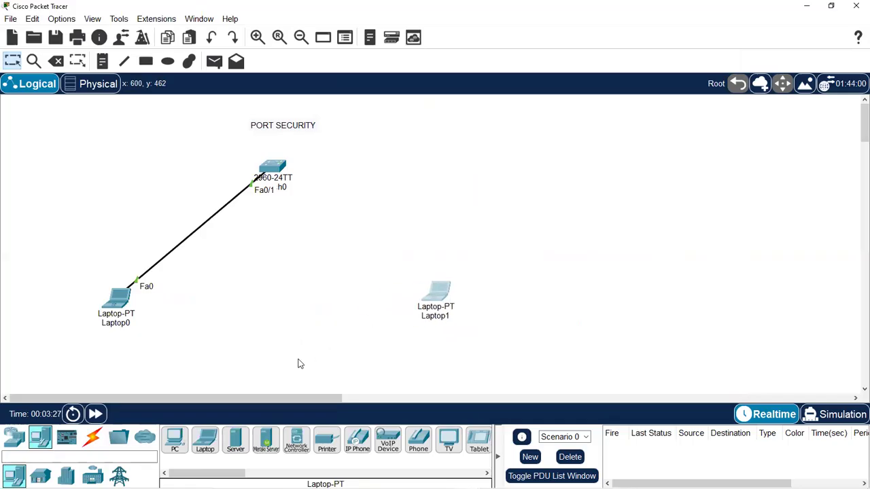
# Add a third laptop, Laptop2, in the lower part of the workspace.
pyautogui.click(207, 439)
pyautogui.click(251, 328)
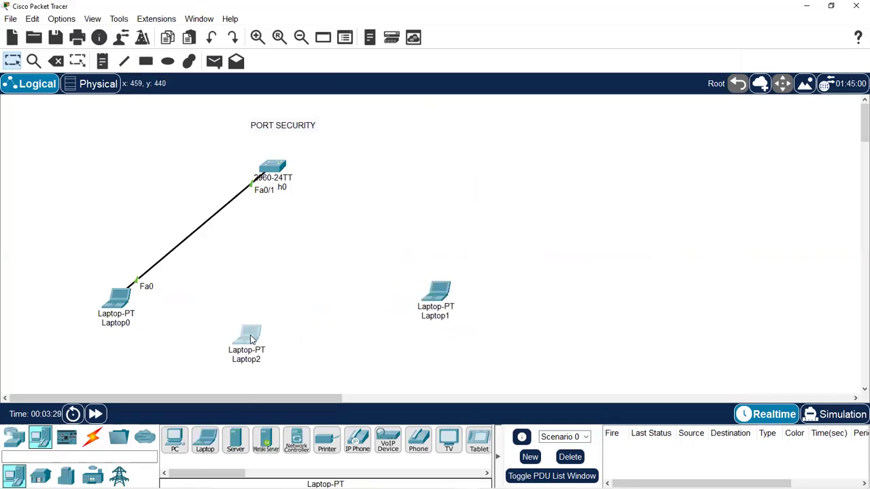
pyautogui.moveTo(251, 340); pyautogui.dragTo(256, 346)
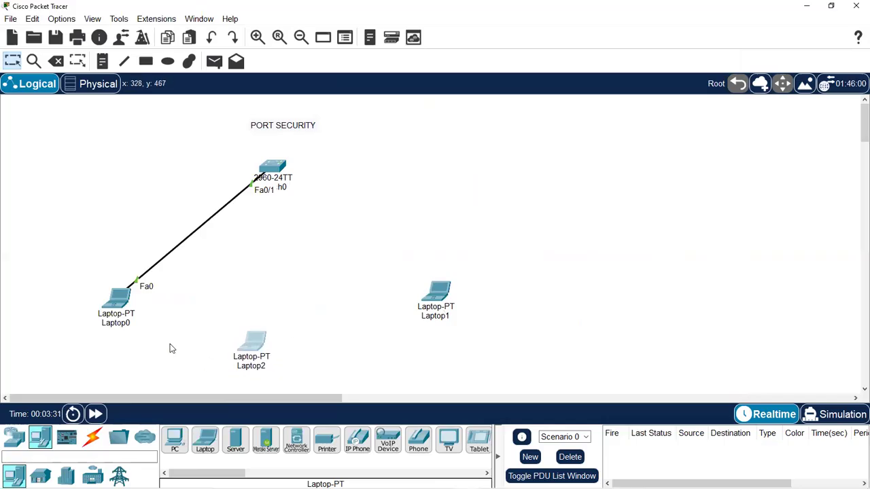
# Run a copper straight-through cable from switch port Fa0/2 to Laptop1's FastEthernet0.
pyautogui.click(93, 437)
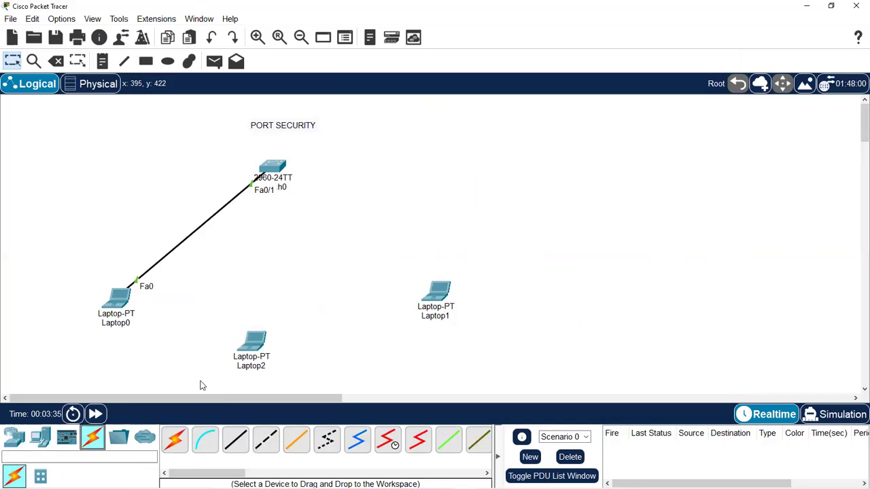
pyautogui.click(235, 440)
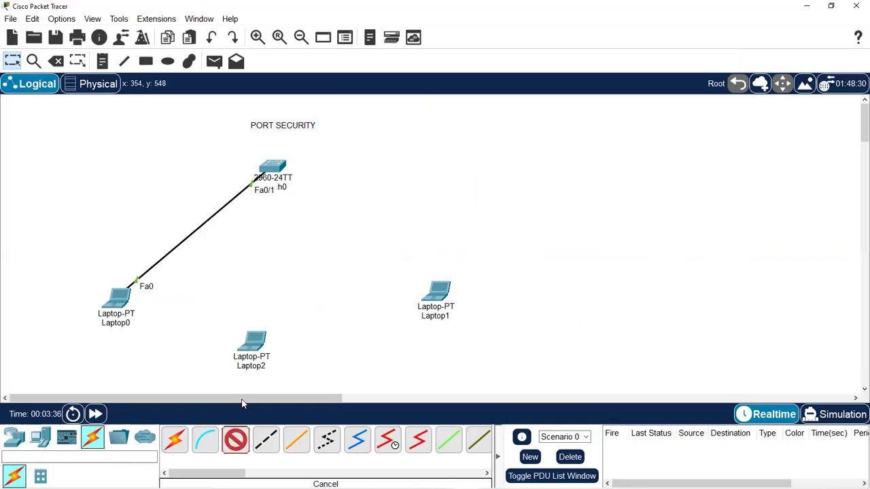
pyautogui.click(273, 170)
pyautogui.click(331, 34)
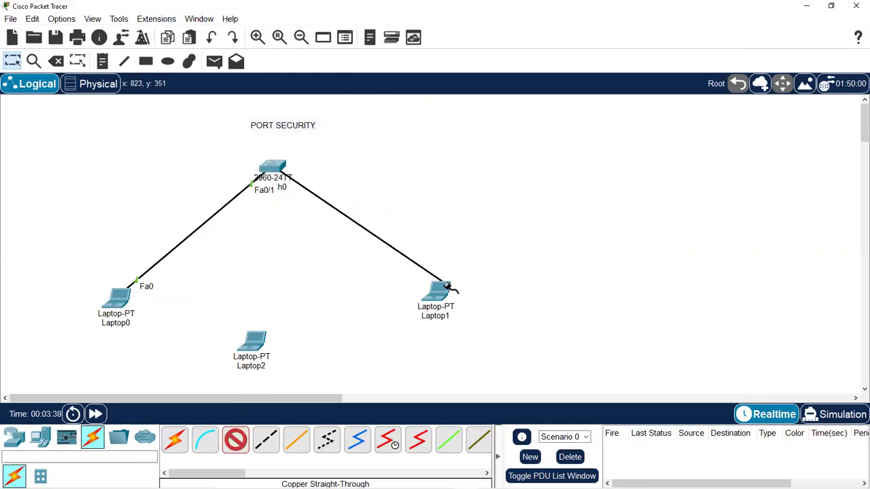
pyautogui.click(432, 289)
pyautogui.click(473, 332)
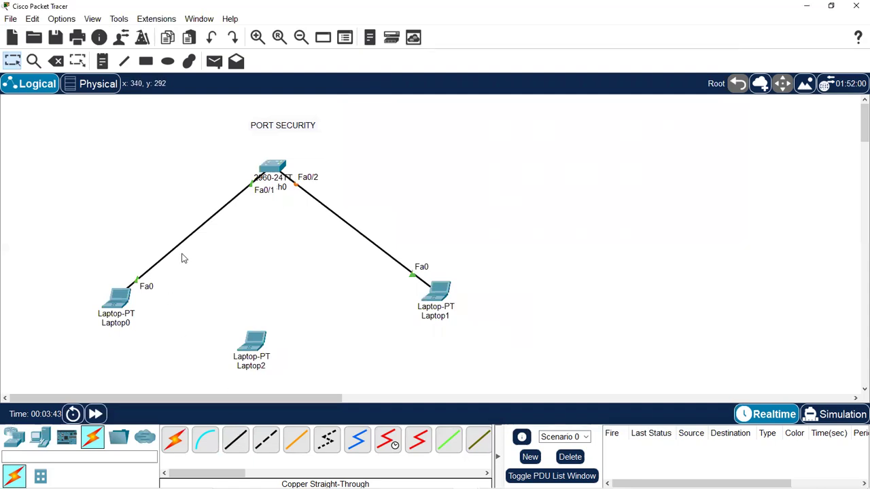
# Assign Laptop0 IPv4 address 192.168.1.1 with mask 255.255.255.0 and close its window.
pyautogui.click(117, 297)
pyautogui.click(351, 82)
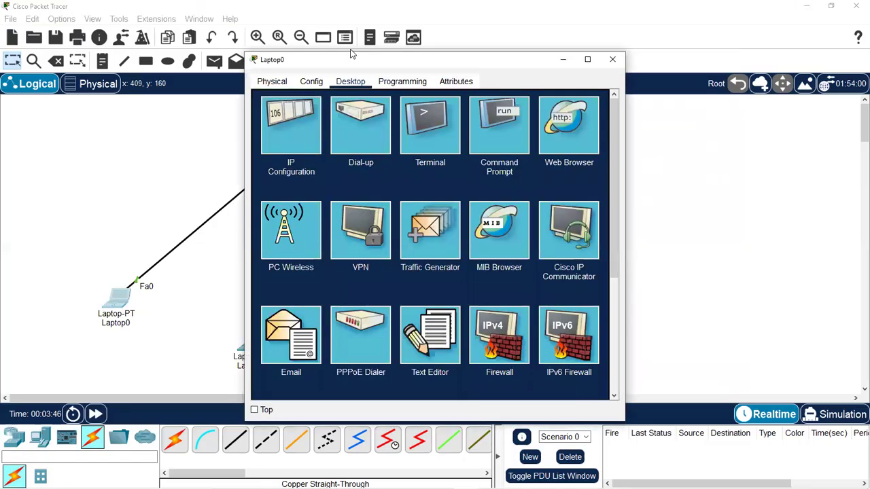
pyautogui.click(306, 124)
pyautogui.click(398, 161)
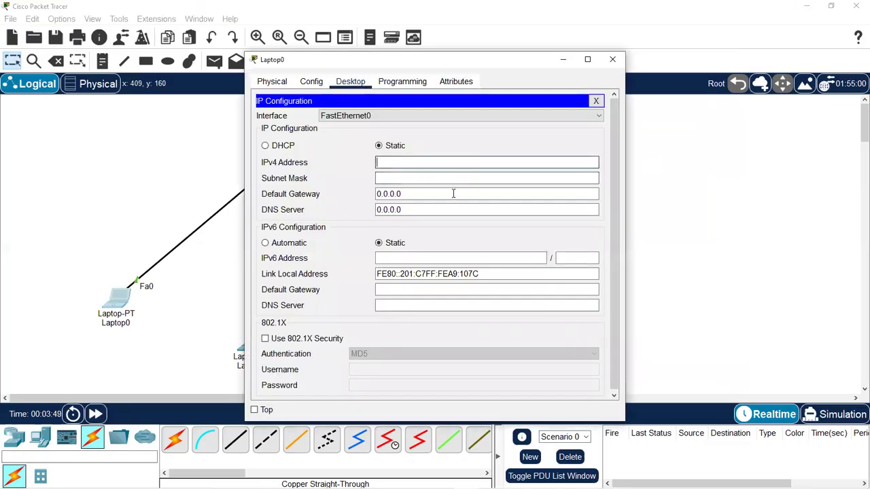
pyautogui.write('192')
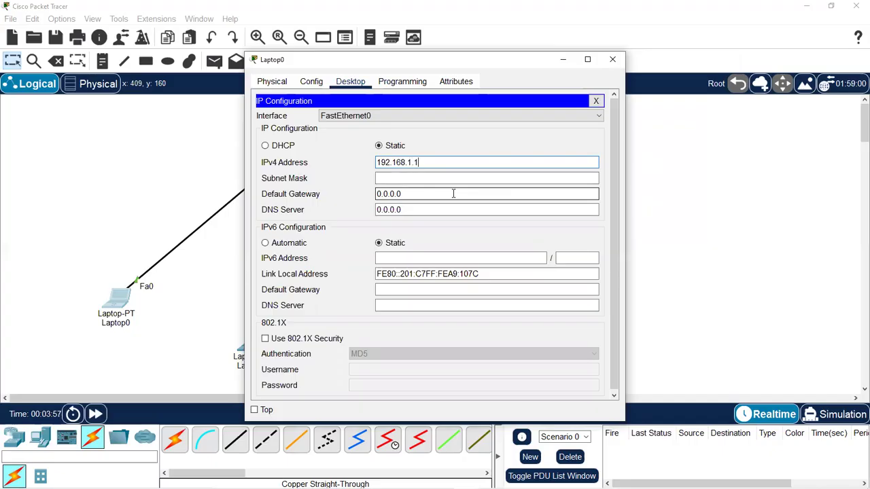
pyautogui.write('.168.1.1')
pyautogui.press('Tab')
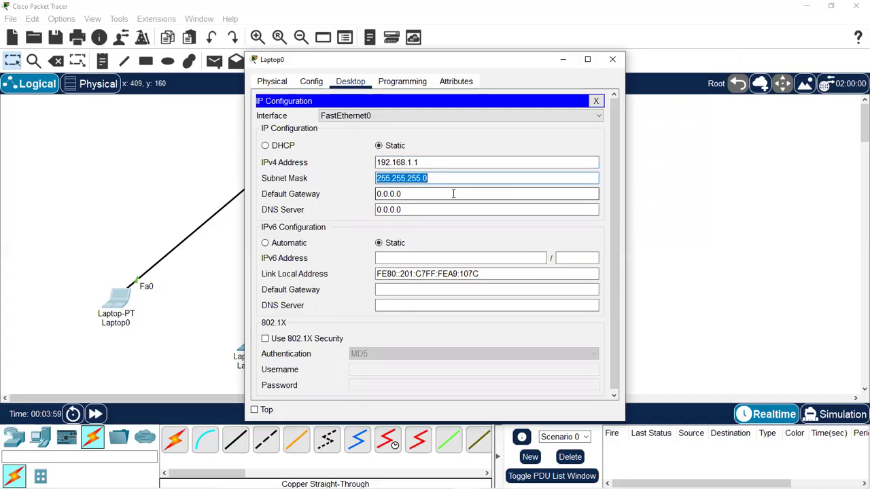
pyautogui.click(605, 66)
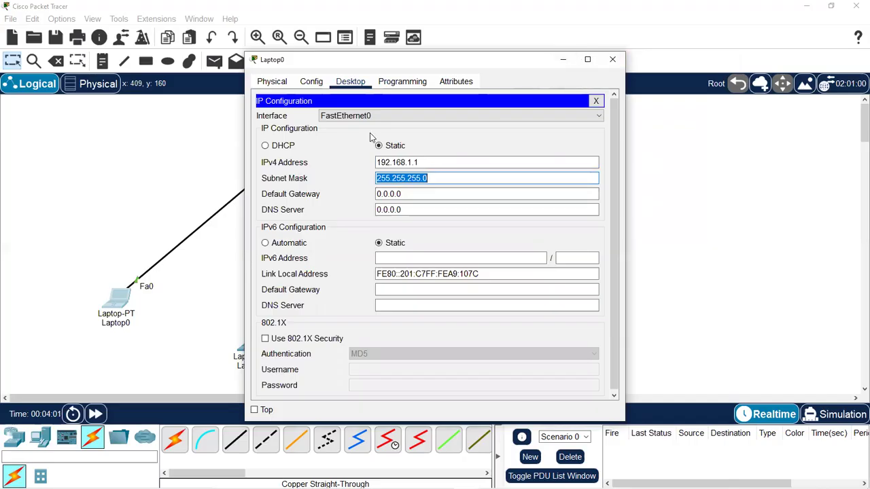
# Give Laptop1 the static address 192.168.1.2 with mask 255.255.255.0.
pyautogui.click(443, 300)
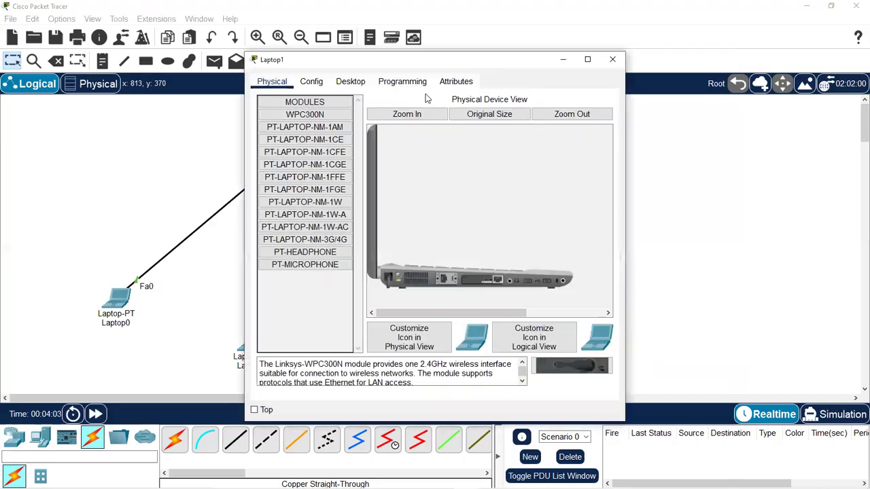
pyautogui.click(357, 82)
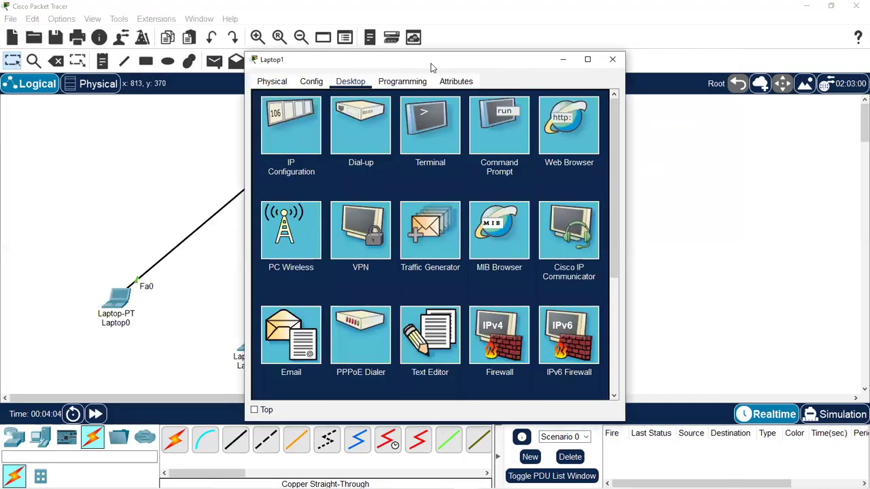
pyautogui.moveTo(428, 63); pyautogui.dragTo(630, 74)
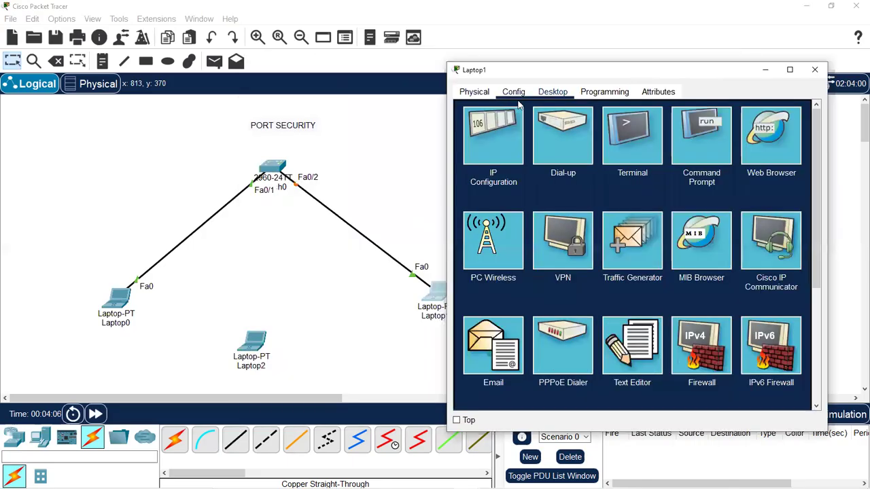
pyautogui.click(499, 156)
pyautogui.click(595, 172)
pyautogui.write('1')
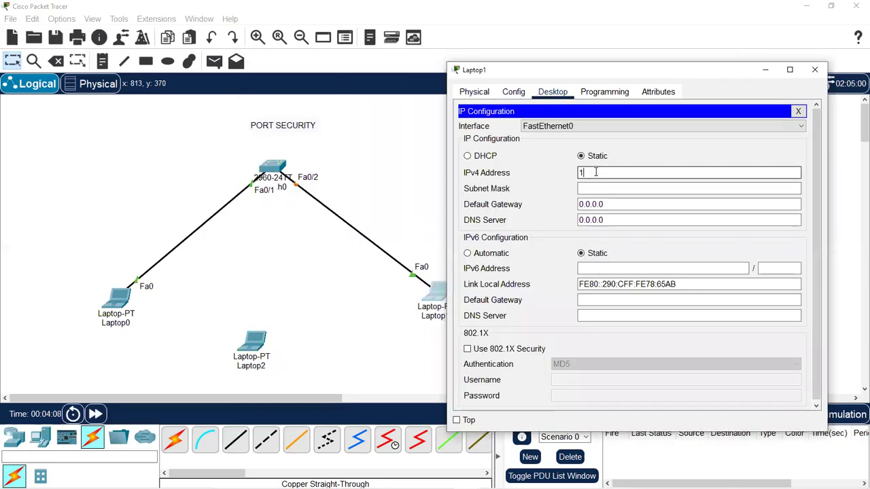
pyautogui.write('92.168.1.2')
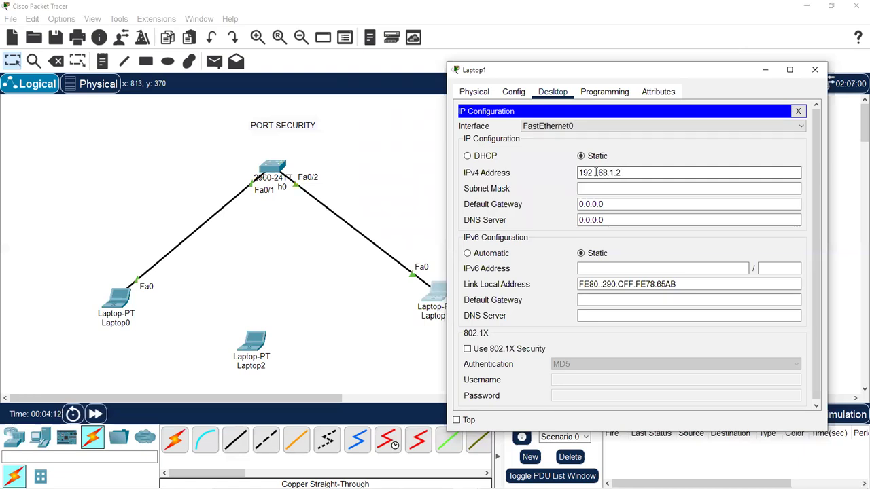
# Recheck Laptop1's IP settings, then bring up Laptop0's IP Configuration.
pyautogui.moveTo(438, 298); pyautogui.dragTo(403, 301)
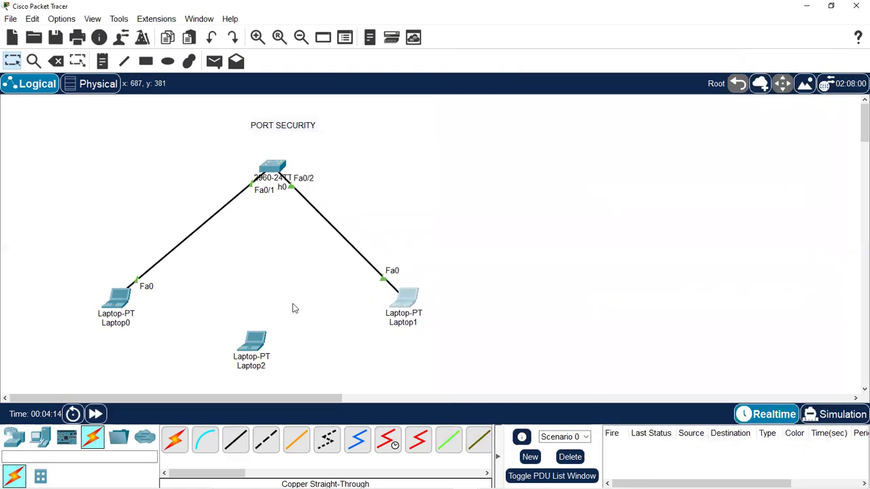
pyautogui.click(410, 303)
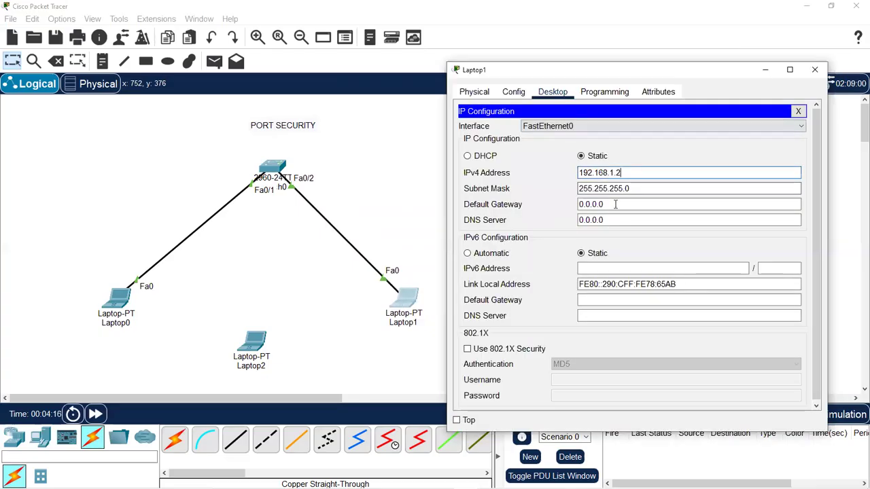
pyautogui.click(122, 304)
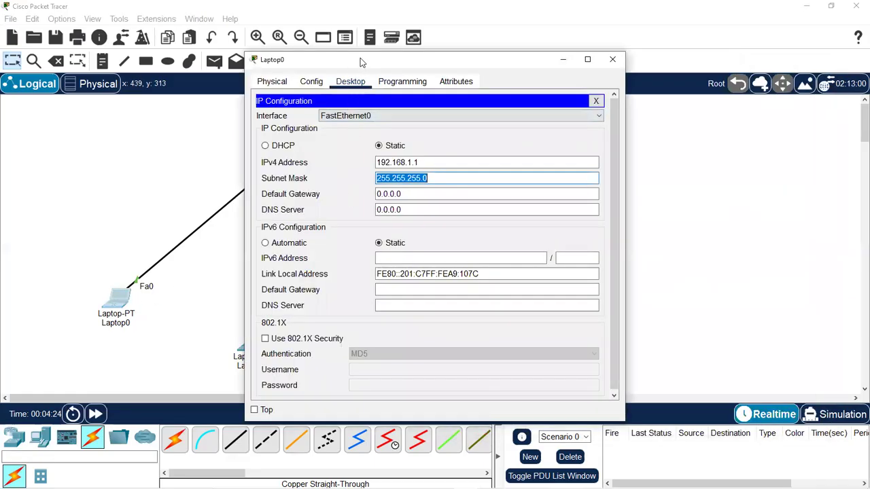
pyautogui.moveTo(544, 59); pyautogui.dragTo(753, 76)
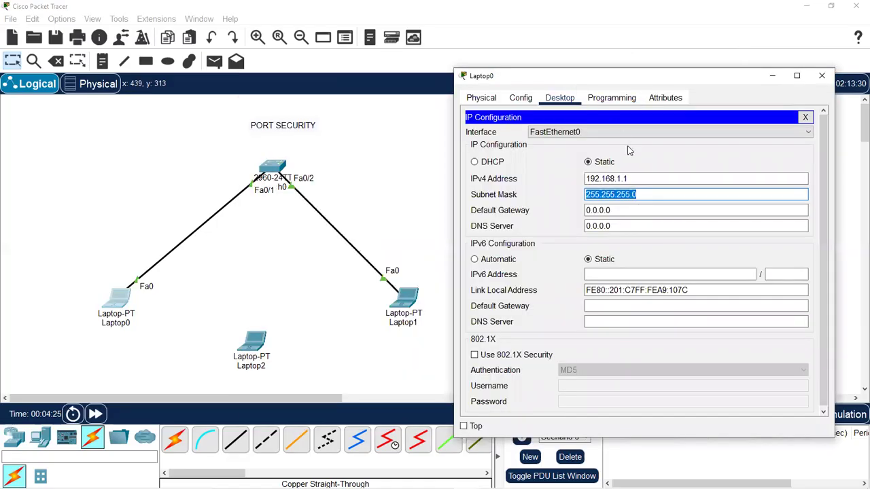
# Ping 192.168.1.2 from Laptop0's Command Prompt and confirm four replies with 0% loss.
pyautogui.click(806, 117)
pyautogui.click(679, 126)
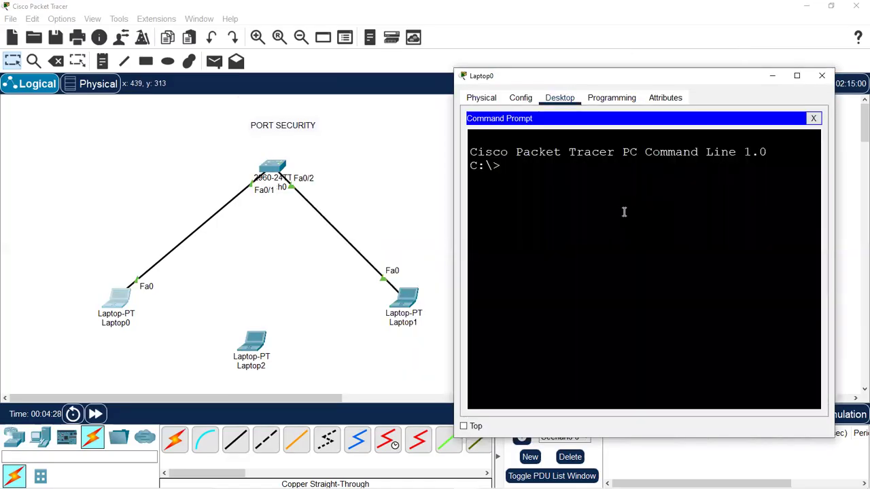
pyautogui.write('ping 192.168.1.2')
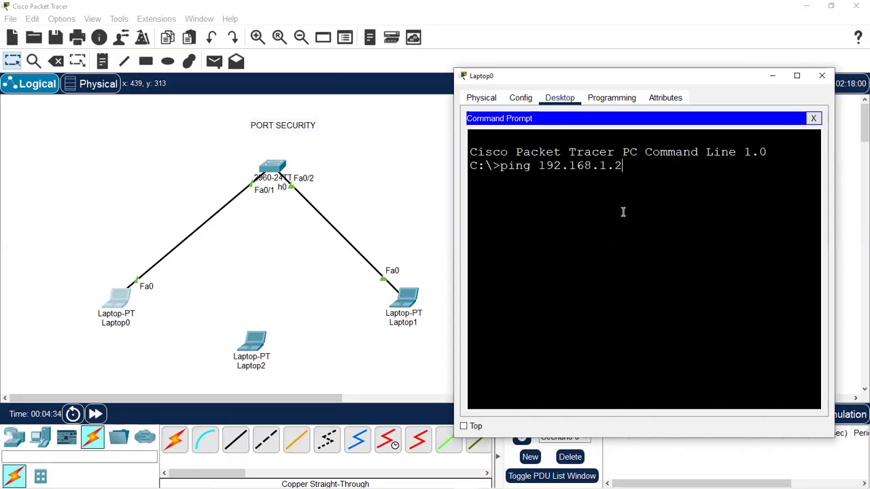
pyautogui.press('Return')
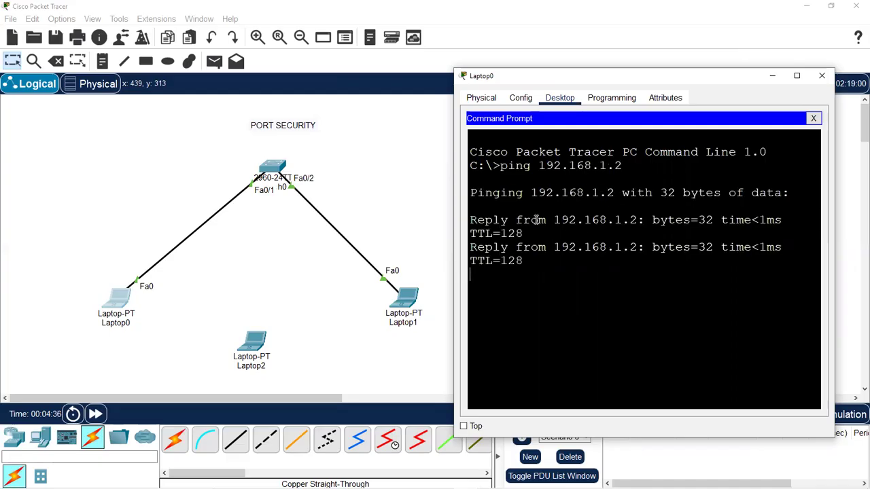
pyautogui.moveTo(471, 220); pyautogui.dragTo(526, 174)
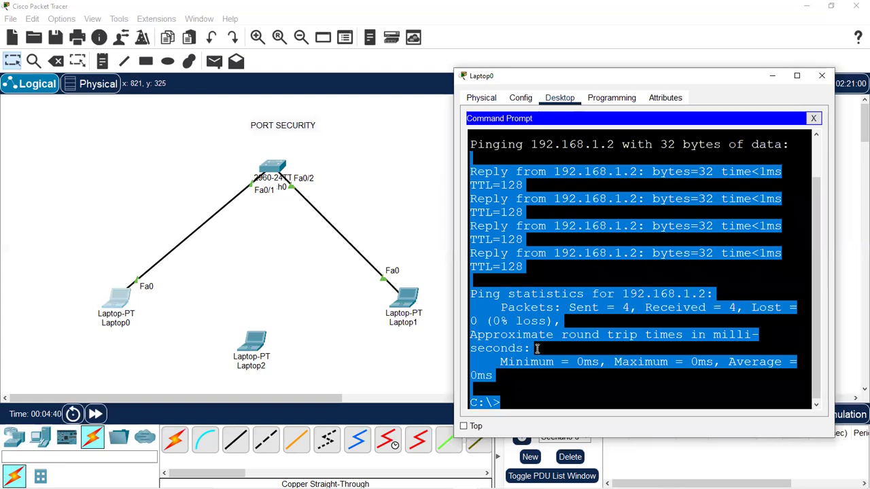
pyautogui.click(524, 388)
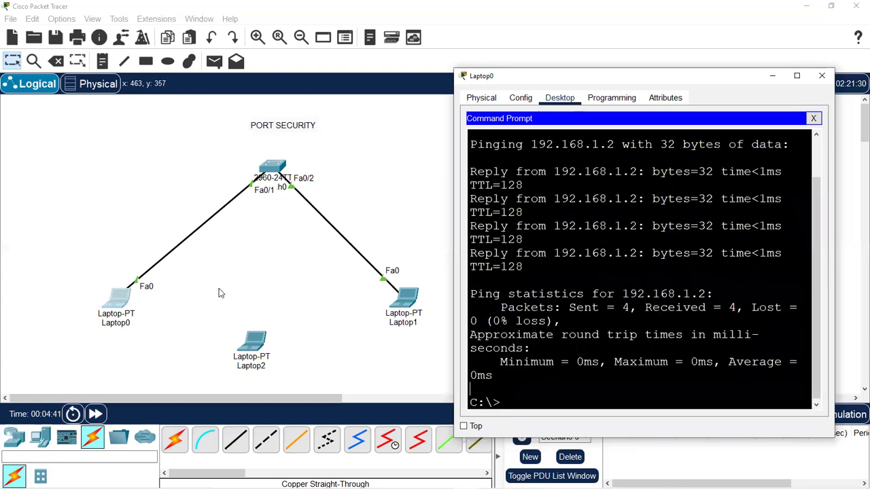
pyautogui.click(139, 285)
# Move the switch's Fa0/1 cable from Laptop0 onto Laptop2's FastEthernet0 and reposition Laptop2.
pyautogui.click(139, 285)
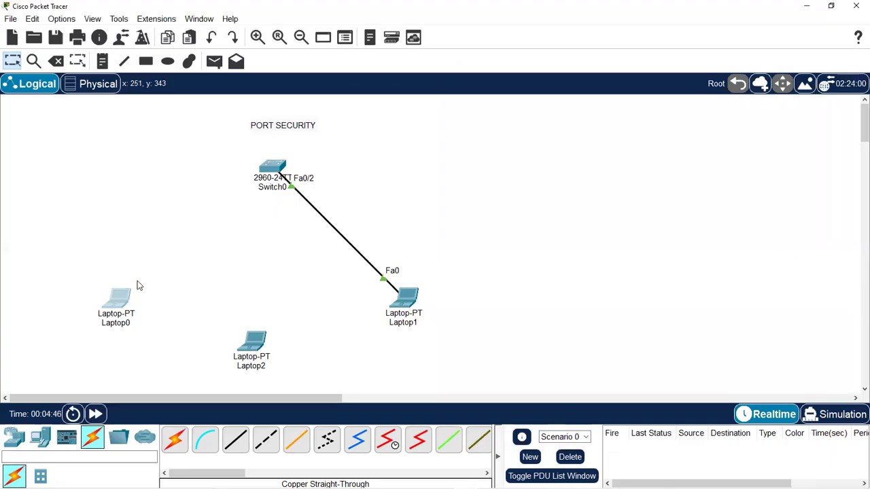
pyautogui.click(257, 342)
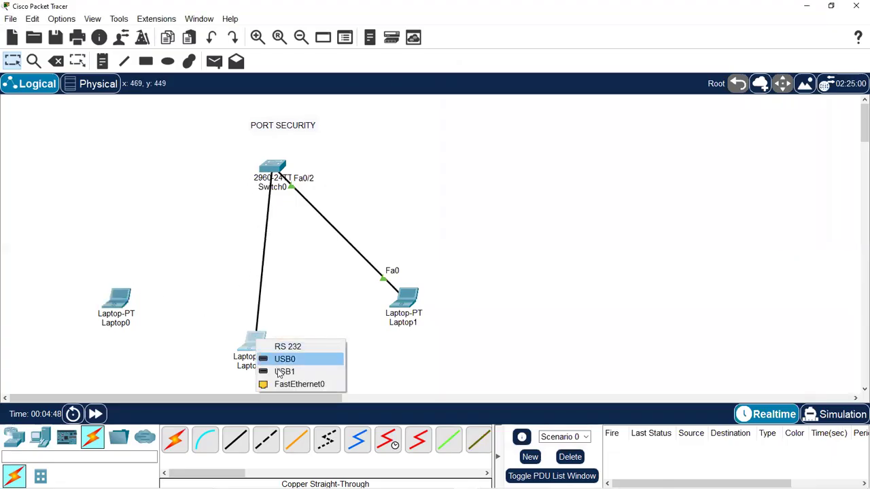
pyautogui.click(285, 384)
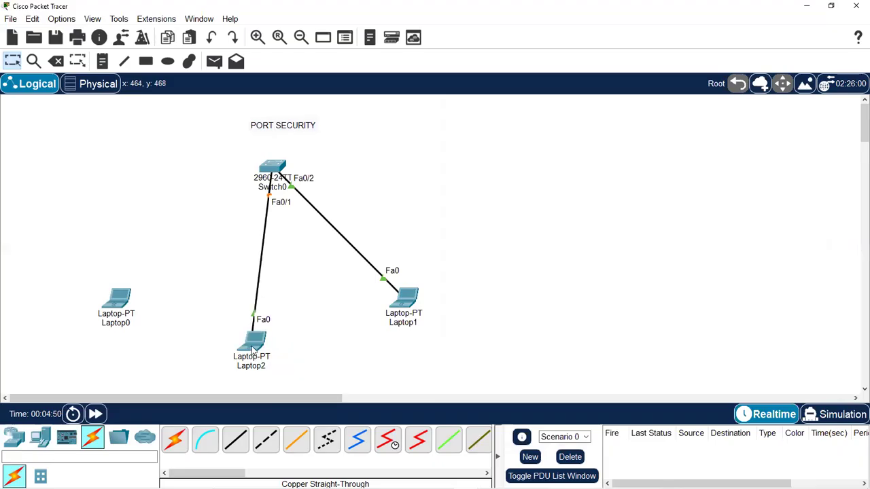
pyautogui.moveTo(256, 342); pyautogui.dragTo(212, 323)
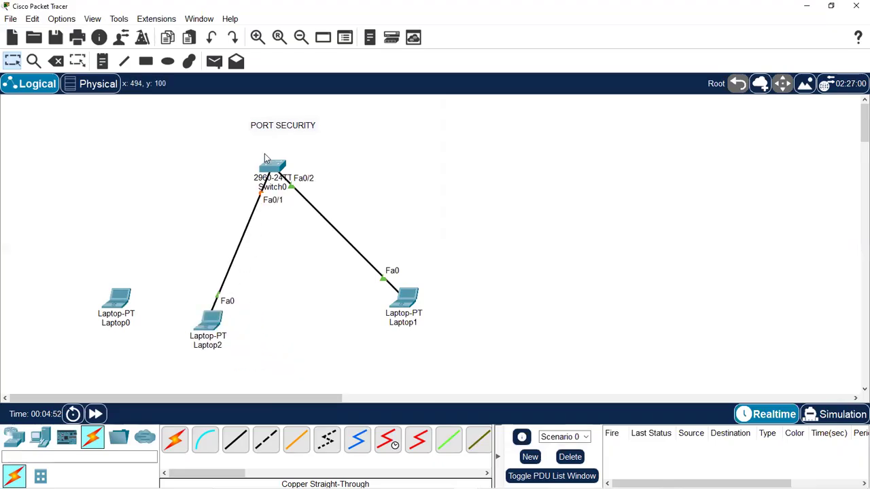
# Enter IPv4 192.168.1.1 with default mask 255.255.255.0 in Laptop2's IP Configuration.
pyautogui.click(208, 318)
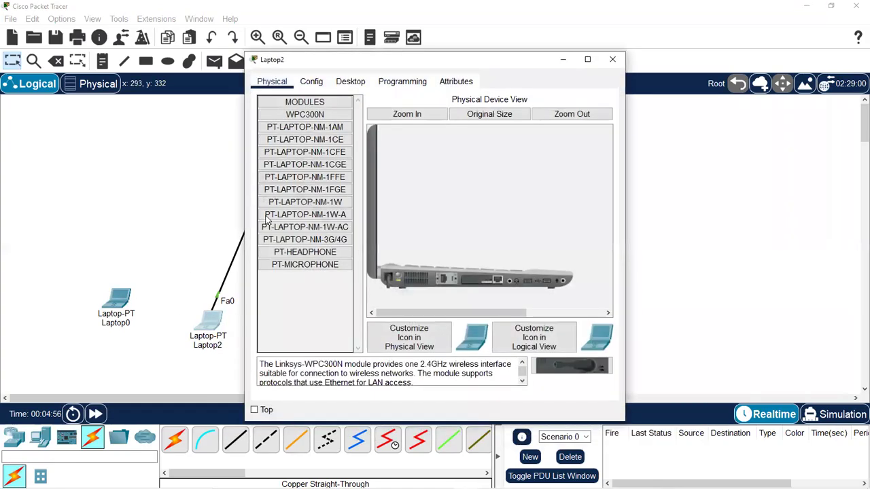
pyautogui.click(351, 82)
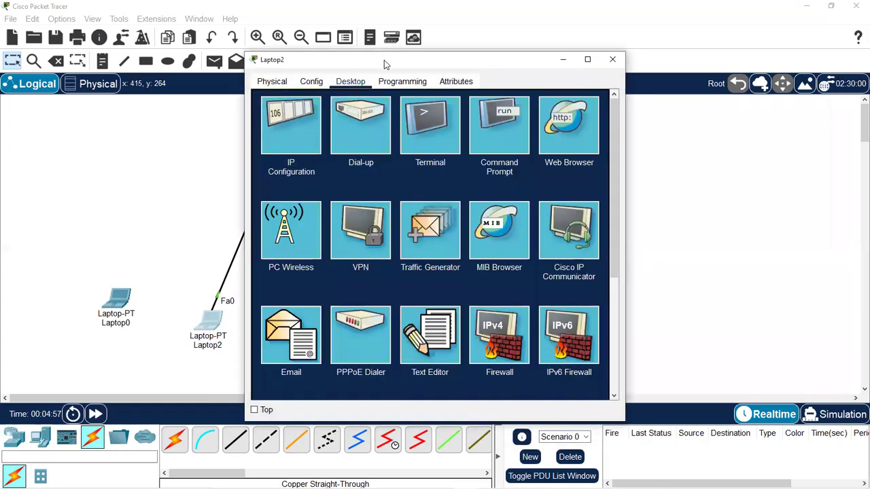
pyautogui.moveTo(384, 60); pyautogui.dragTo(545, 87)
pyautogui.click(455, 143)
pyautogui.click(544, 188)
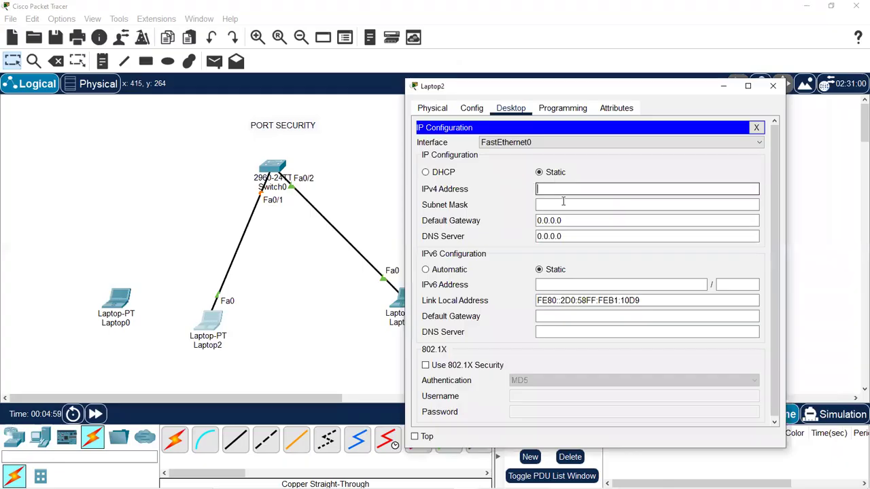
pyautogui.write('192.168.1.1')
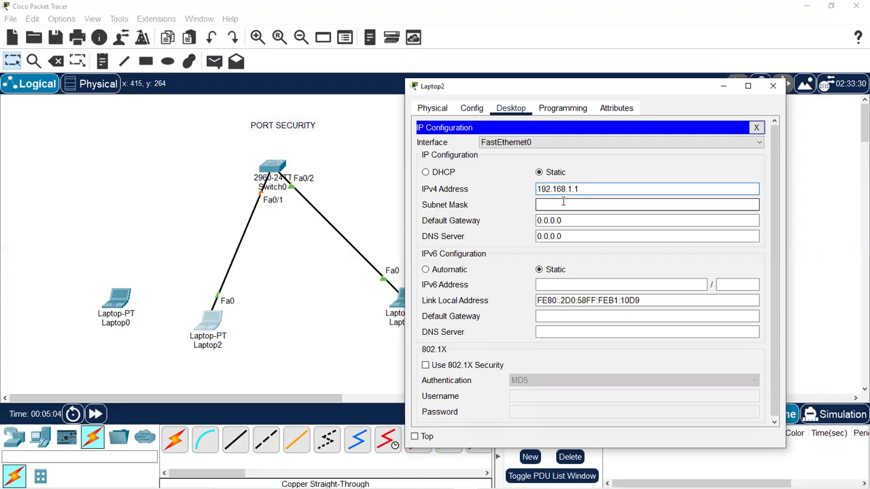
pyautogui.click(563, 204)
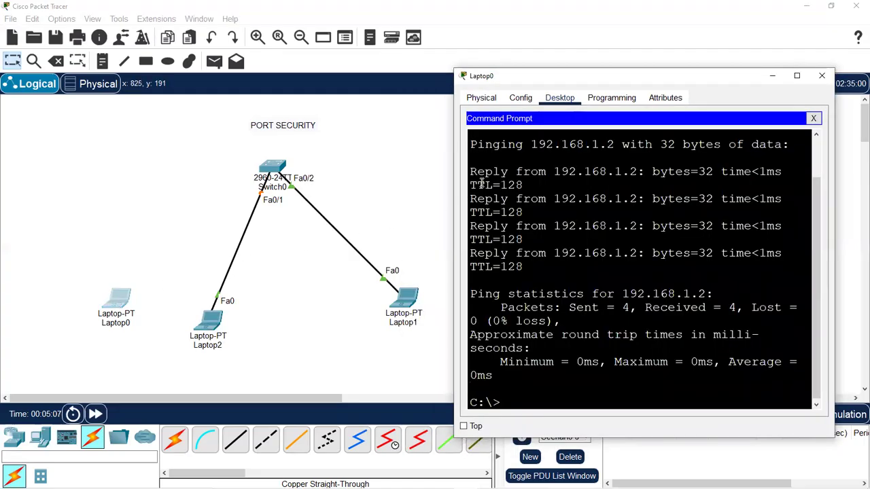
# Compare against Laptop0's IP settings, then return to Laptop2's IP Configuration.
pyautogui.click(813, 119)
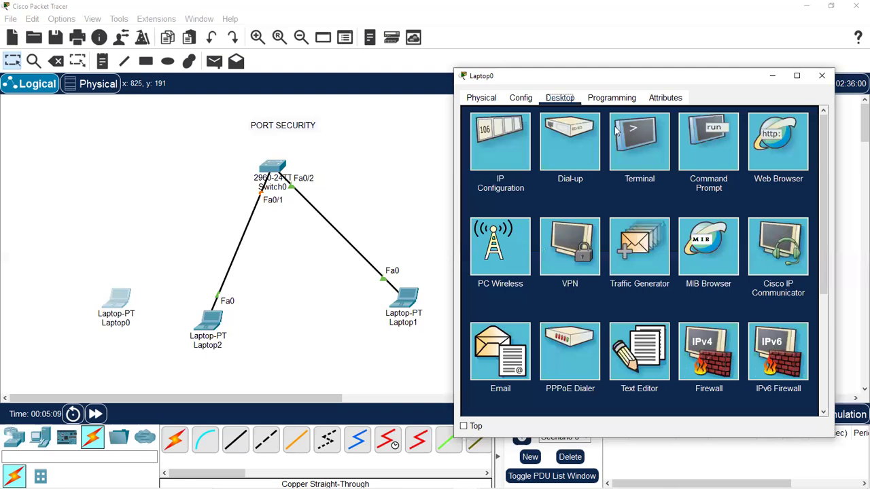
pyautogui.click(506, 139)
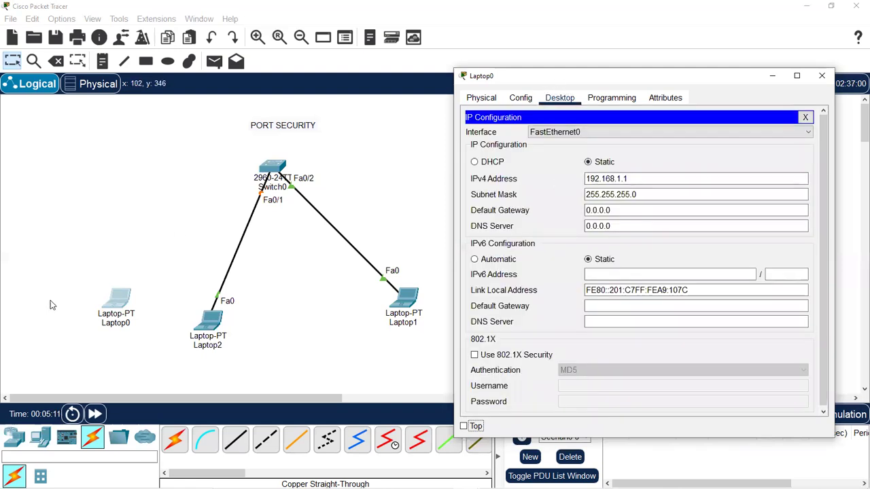
pyautogui.click(210, 333)
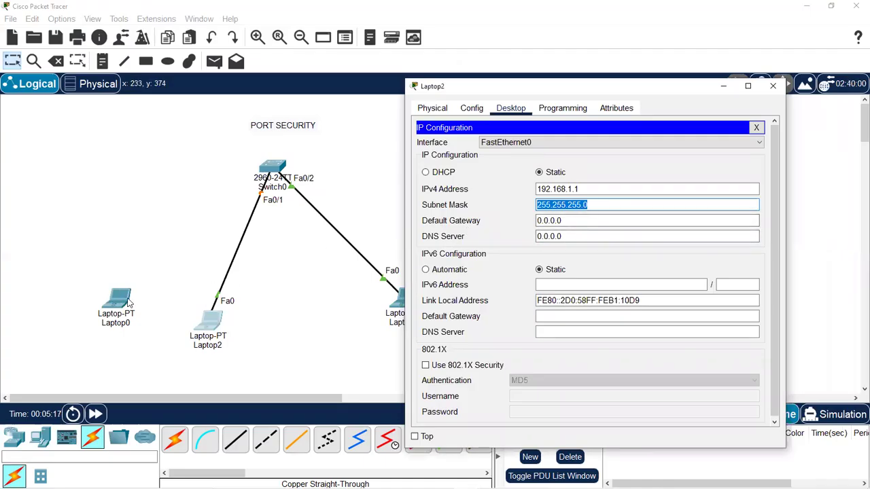
pyautogui.click(712, 164)
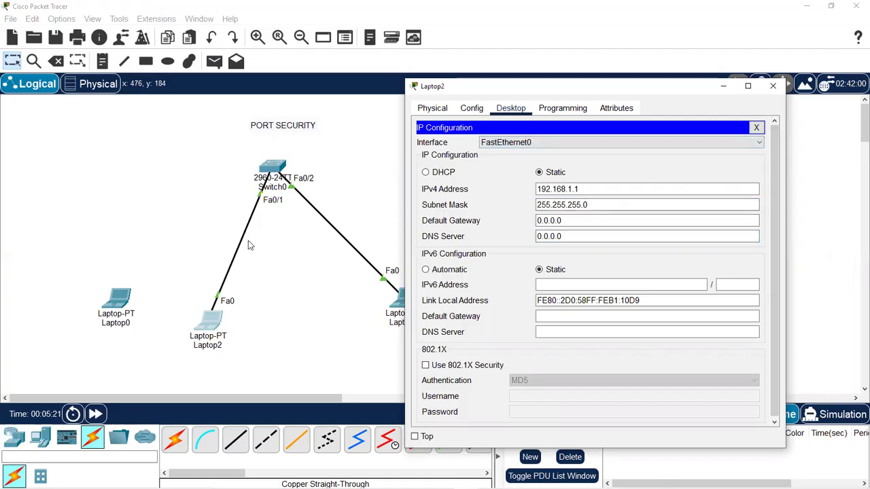
# Type ping 192.168.1.2 in Laptop2's Command Prompt, checking Laptop1's address along the way.
pyautogui.click(755, 127)
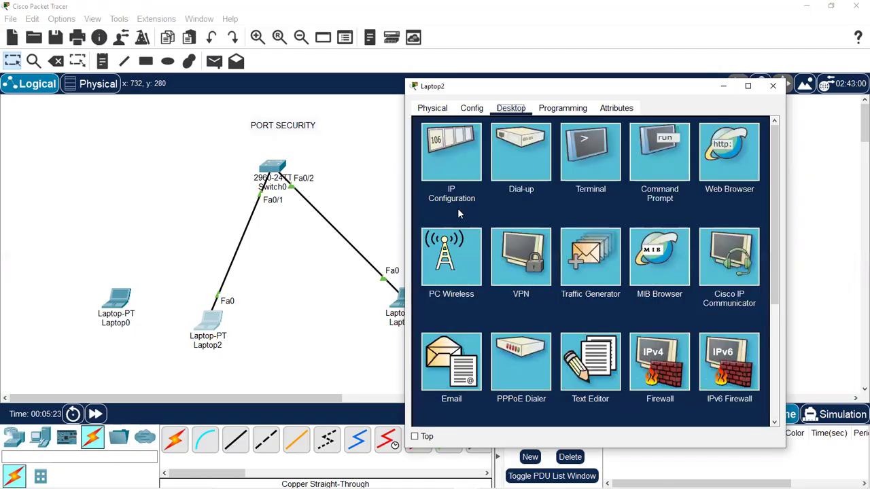
pyautogui.moveTo(471, 88); pyautogui.dragTo(503, 83)
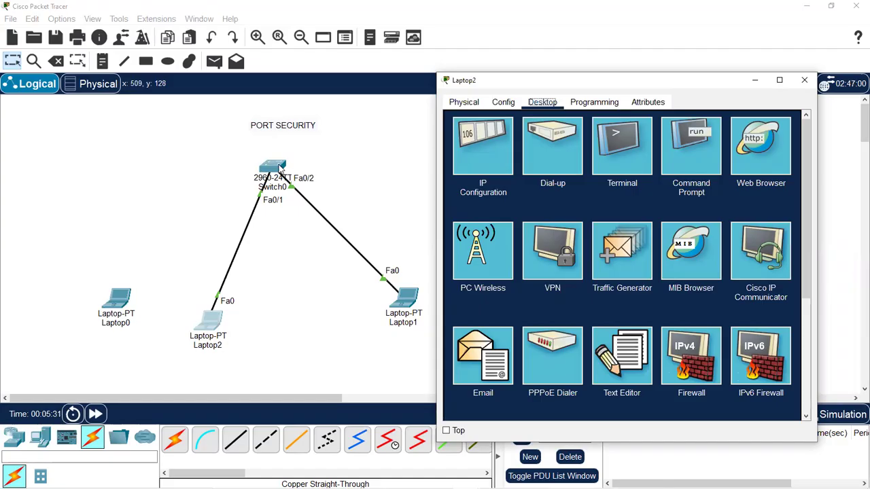
pyautogui.click(679, 164)
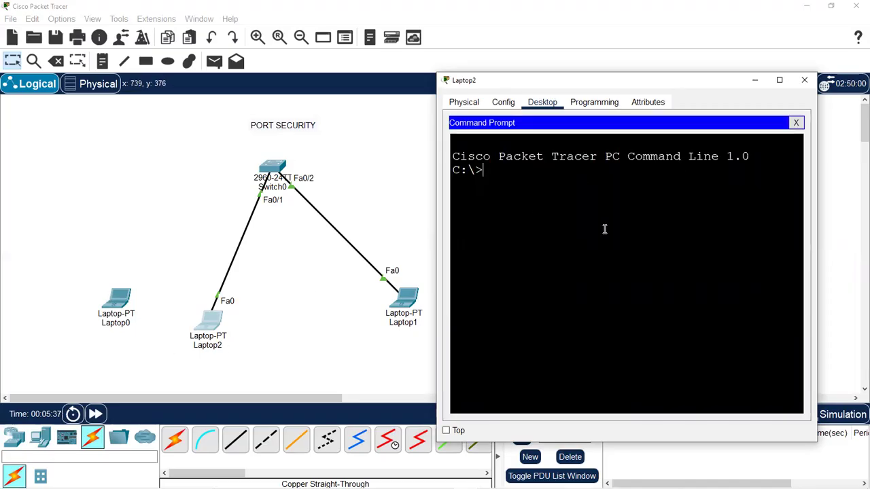
pyautogui.write('ping 192.168.1.')
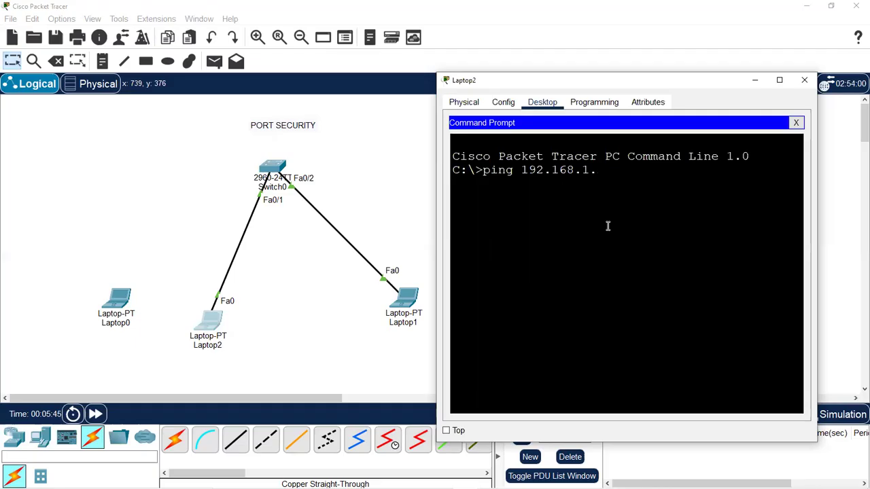
pyautogui.click(406, 299)
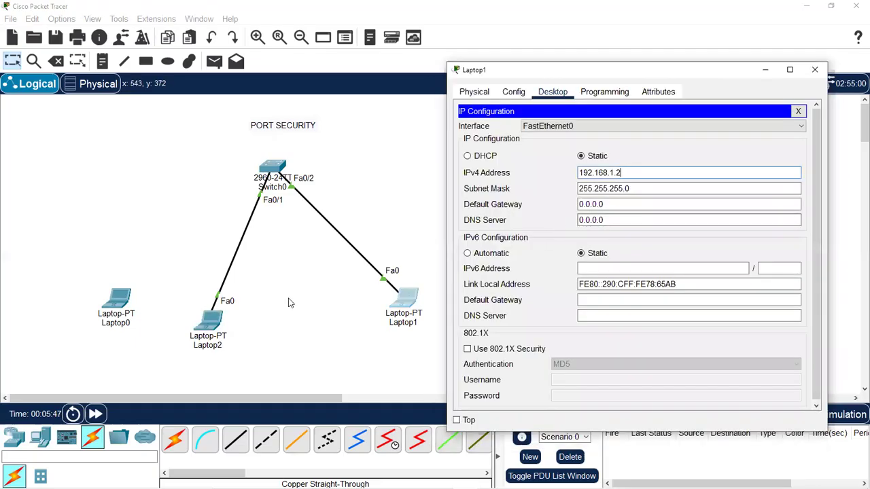
pyautogui.click(208, 320)
# Run ping 192.168.1.2 from Laptop2 and watch all four requests time out.
pyautogui.write('2.168.1.2')
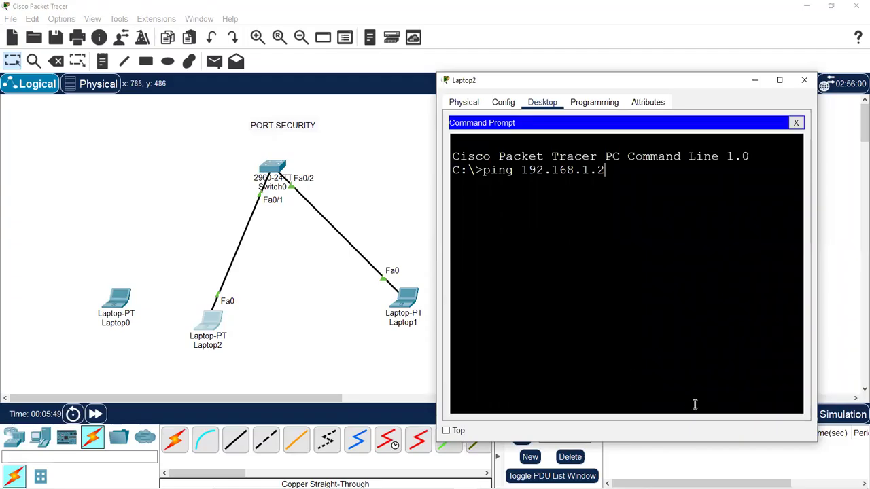
pyautogui.press('Return')
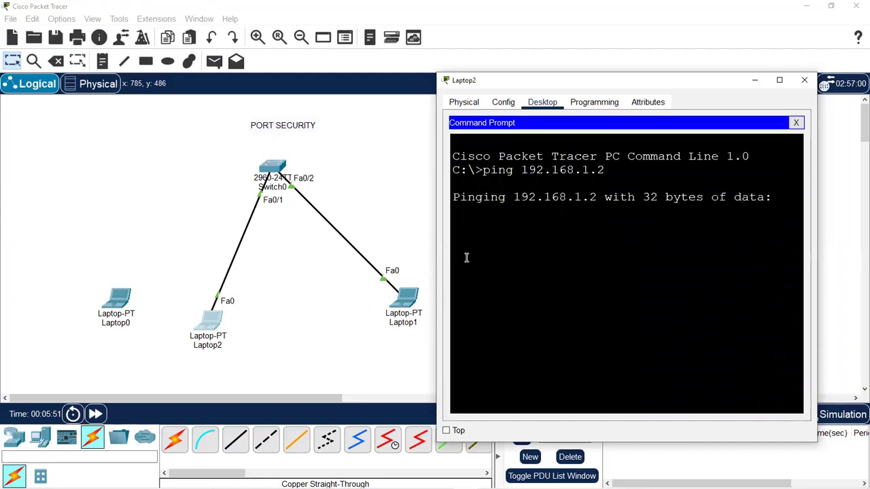